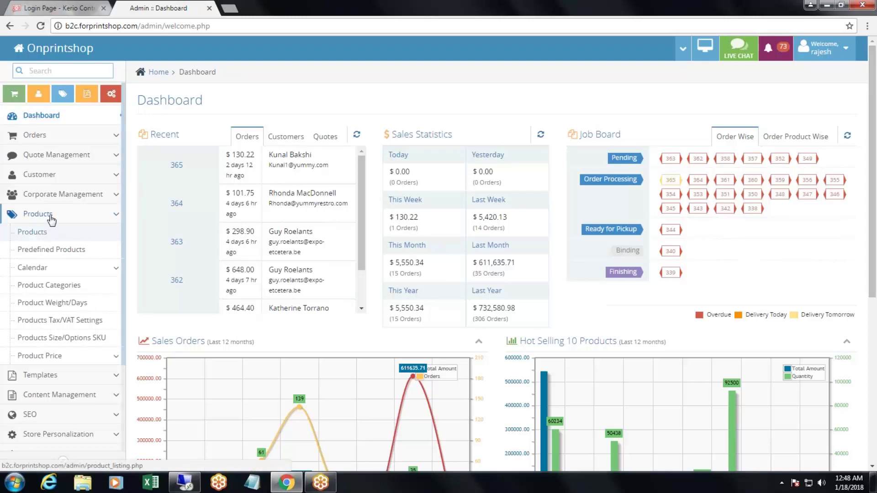
- Open the Predefined Products listing from the Products section of the sidebar
click(44, 249)
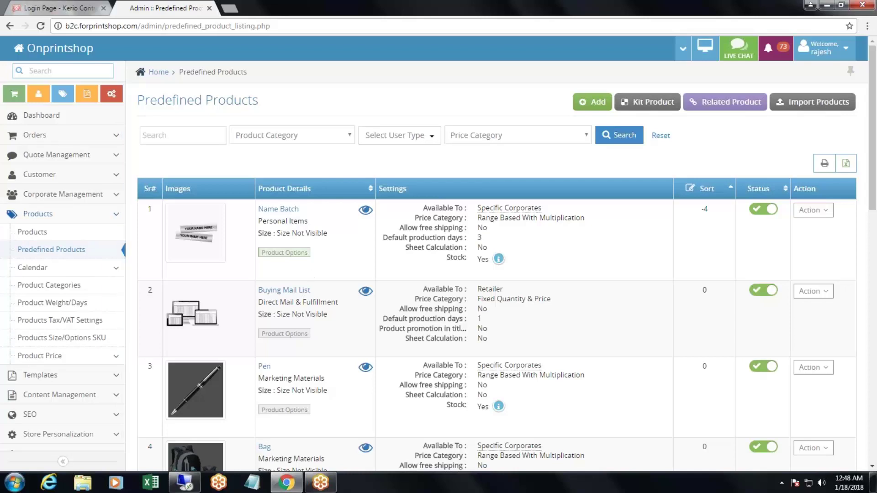
scroll(438, 274, down, 1)
double_click(263, 310)
scroll(256, 274, down, 3)
double_click(264, 228)
scroll(274, 238, down, 5)
double_click(260, 89)
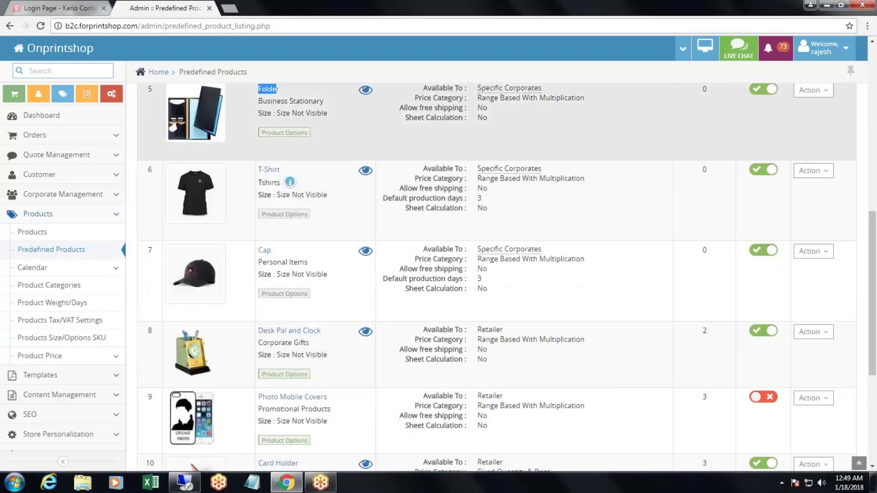
double_click(265, 170)
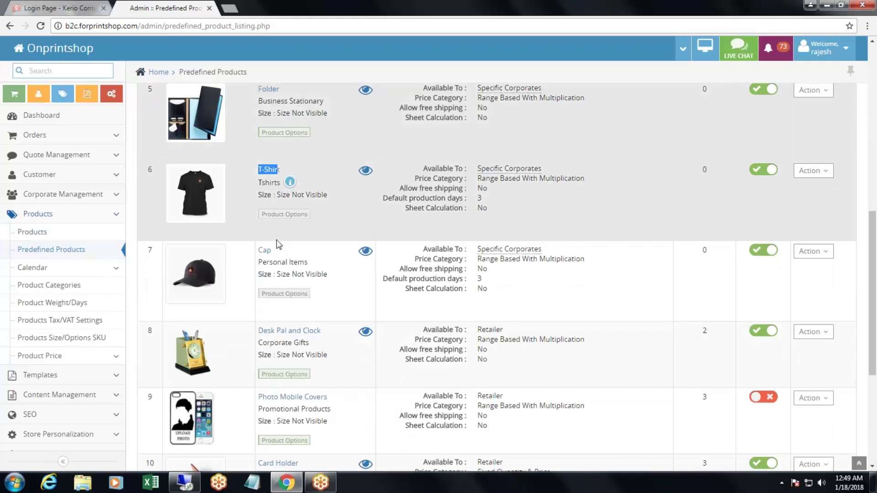
double_click(264, 250)
scroll(262, 252, down, 3)
drag(262, 299, 293, 315)
scroll(292, 299, down, 2)
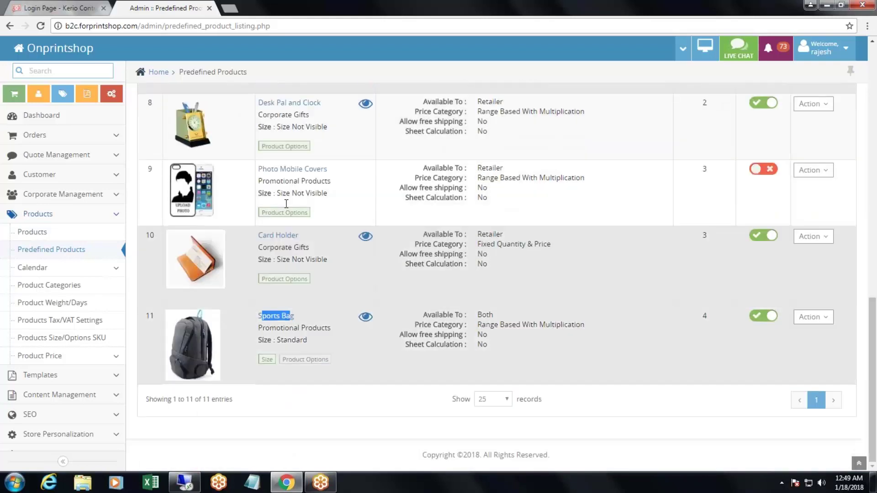
drag(260, 170, 325, 182)
click(347, 211)
scroll(347, 243, up, 10)
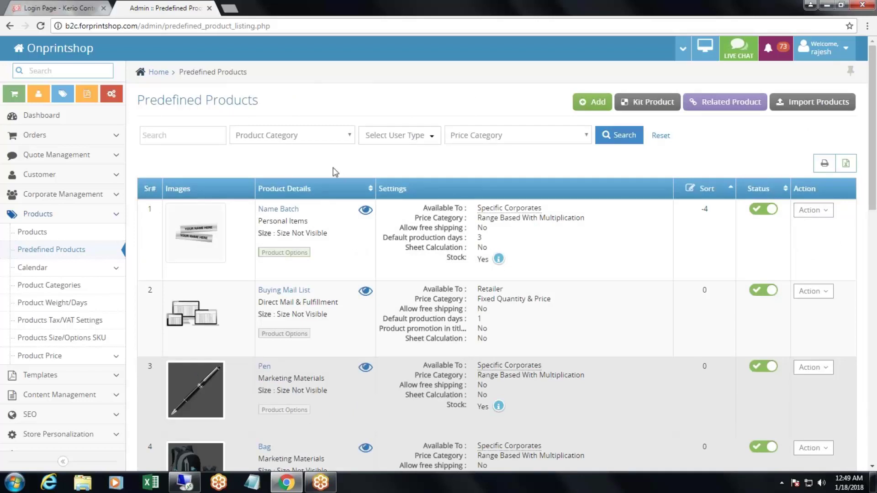
- Use Add on the Predefined Products page to bring up a blank product form
click(590, 104)
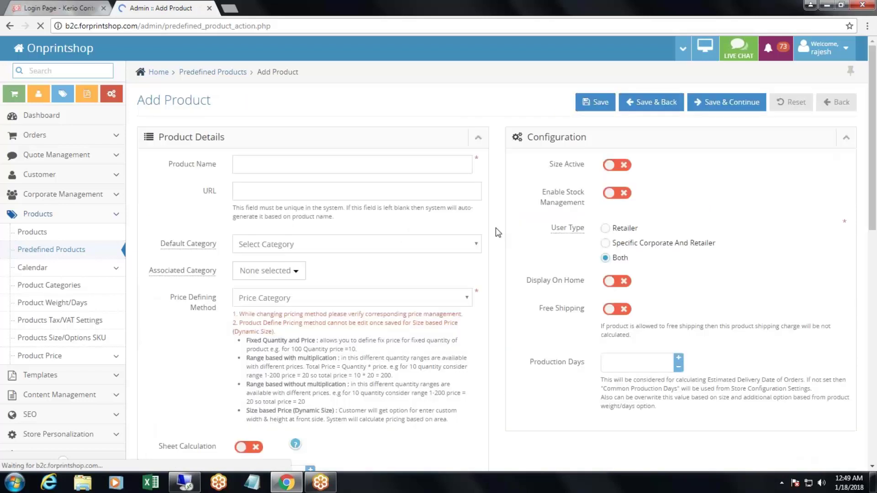
scroll(498, 232, down, 1)
scroll(498, 233, up, 1)
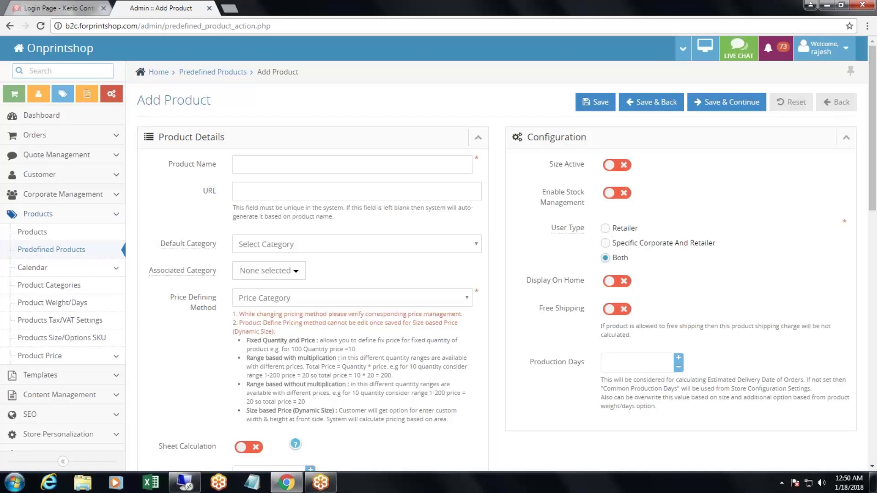
- Name the product 'T Shirt' and set its default category to Apparel & Accessories (x)
click(277, 168)
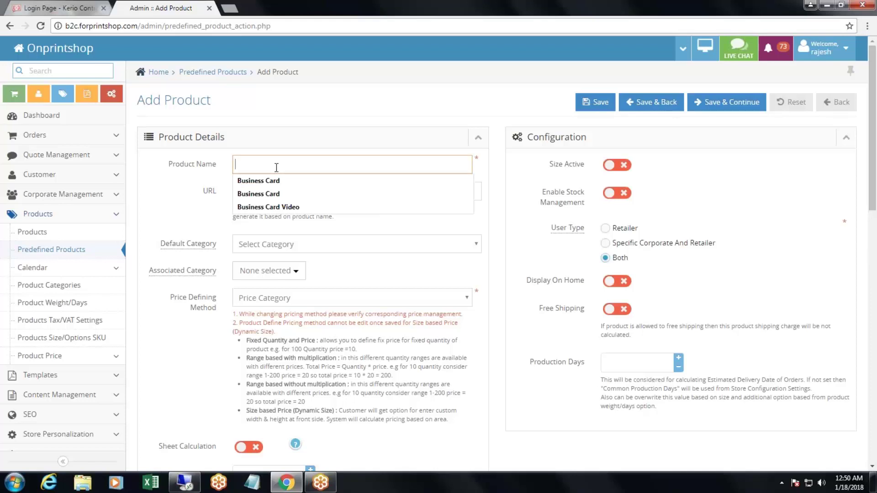
text(T Shirt)
click(261, 243)
key(Down)
key(Down)
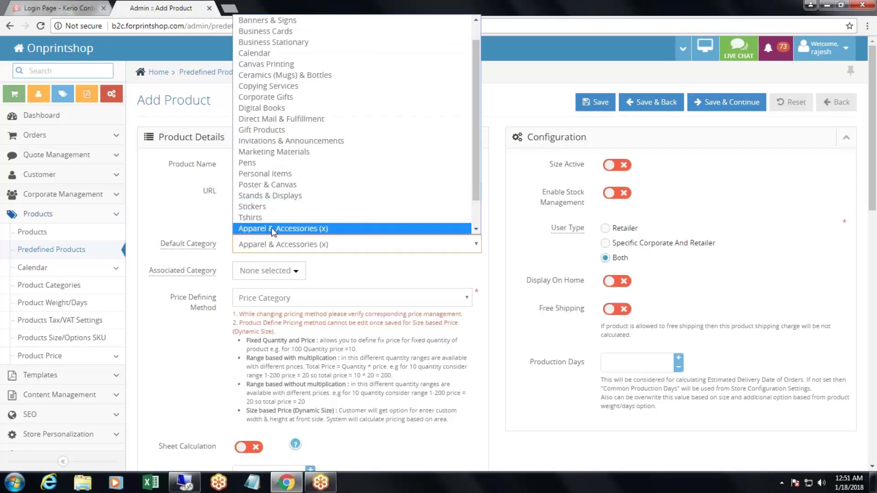
click(272, 229)
- Set the price defining method to Fixed Quantity & Price and review Configuration
scroll(273, 229, down, 2)
click(283, 186)
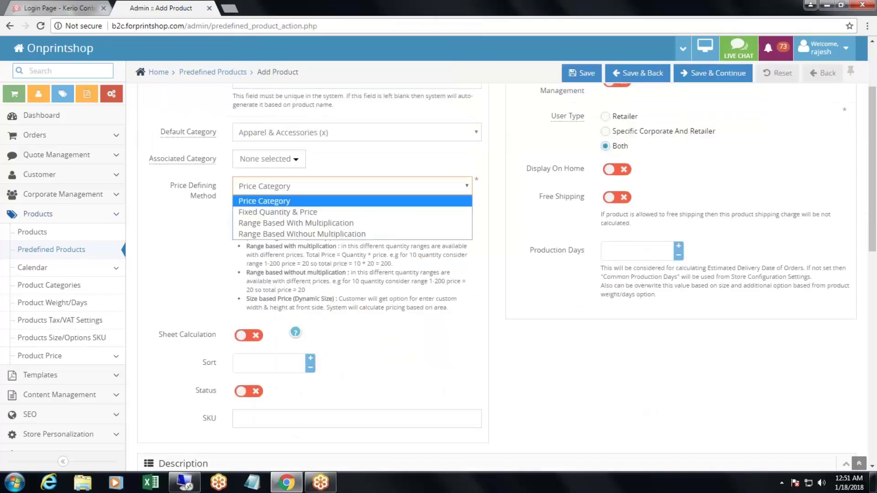
click(285, 215)
scroll(374, 300, down, 3)
scroll(352, 358, down, 4)
scroll(352, 358, up, 1)
scroll(291, 218, up, 1)
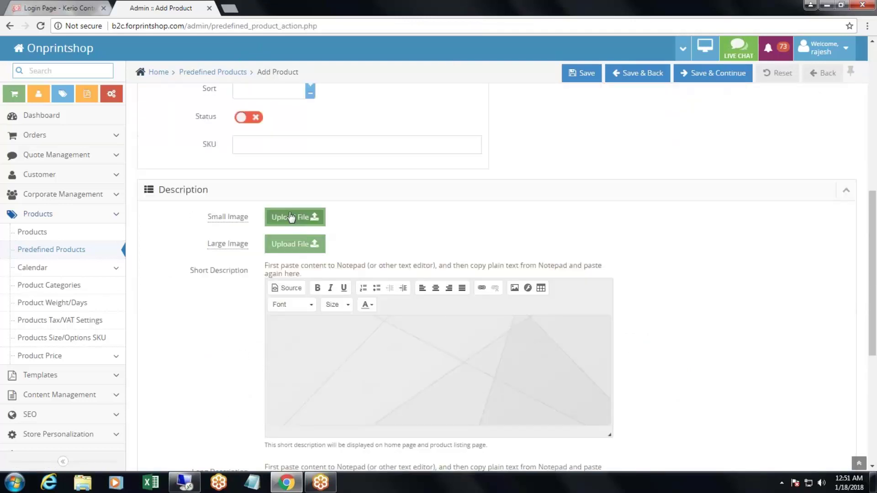
scroll(536, 187, up, 10)
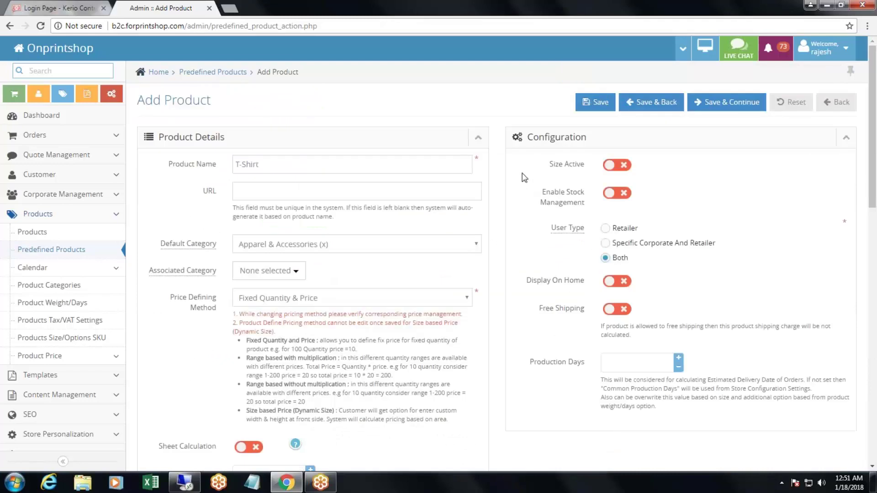
drag(533, 138, 587, 168)
- Switch on the Size Active and Enable Stock Management toggles, leaving User Type at Both
click(616, 166)
drag(540, 194, 587, 203)
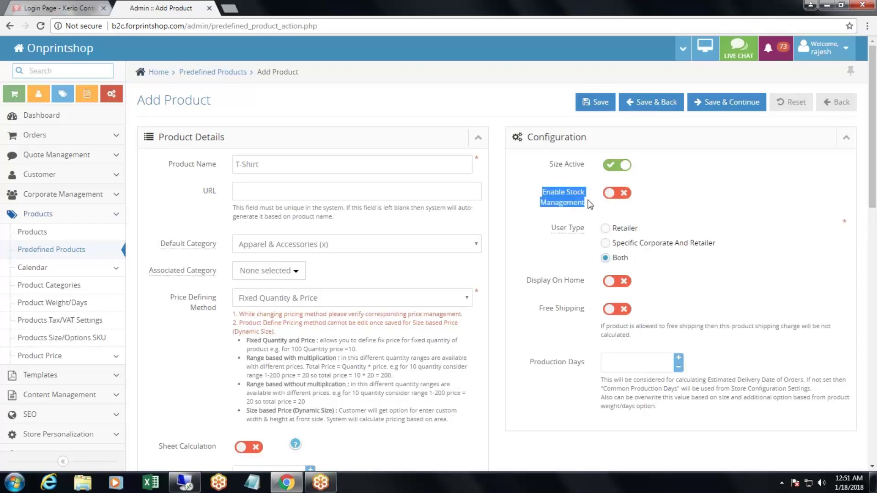
click(597, 216)
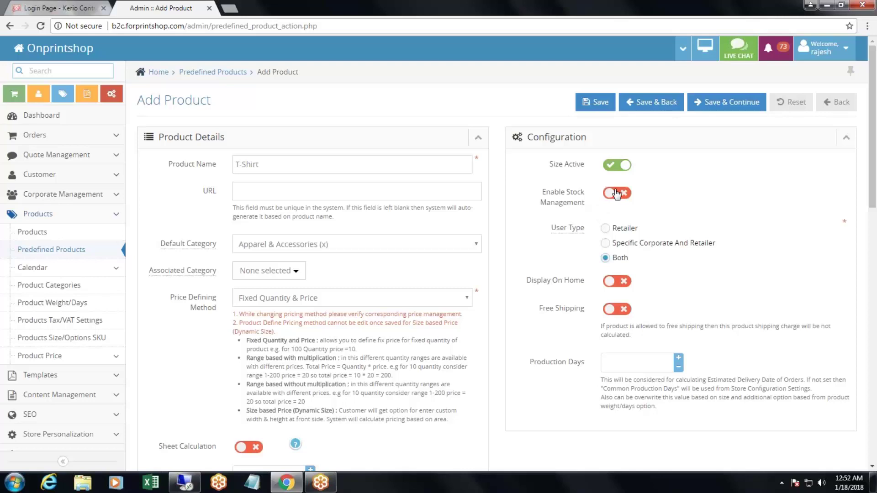
click(616, 194)
scroll(592, 209, down, 1)
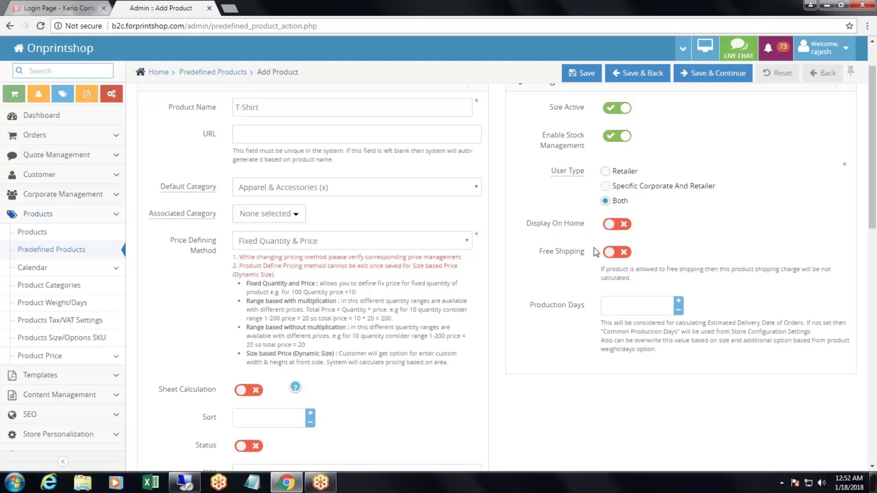
scroll(730, 276, up, 2)
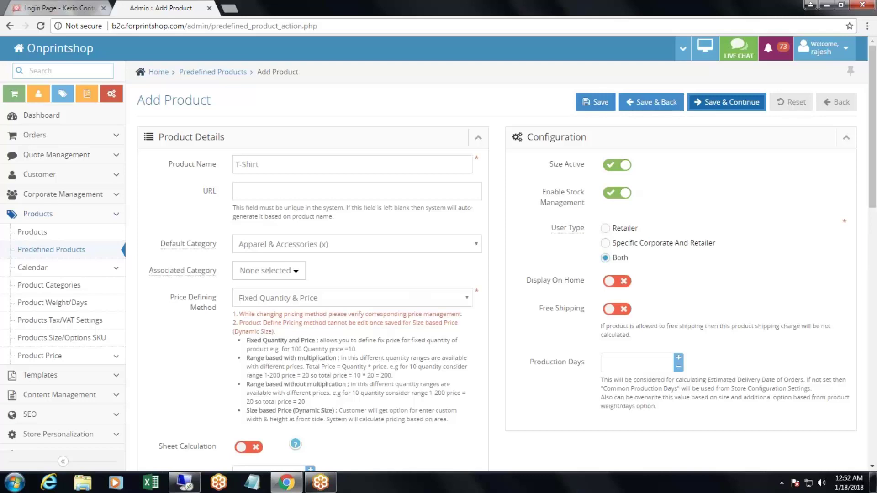
- Save the product and add size 42 with width 42 and height 44
click(726, 101)
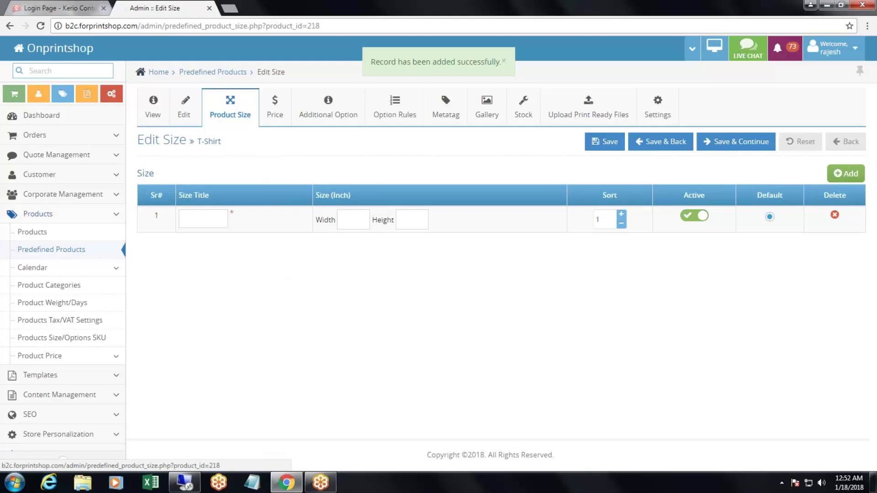
click(206, 218)
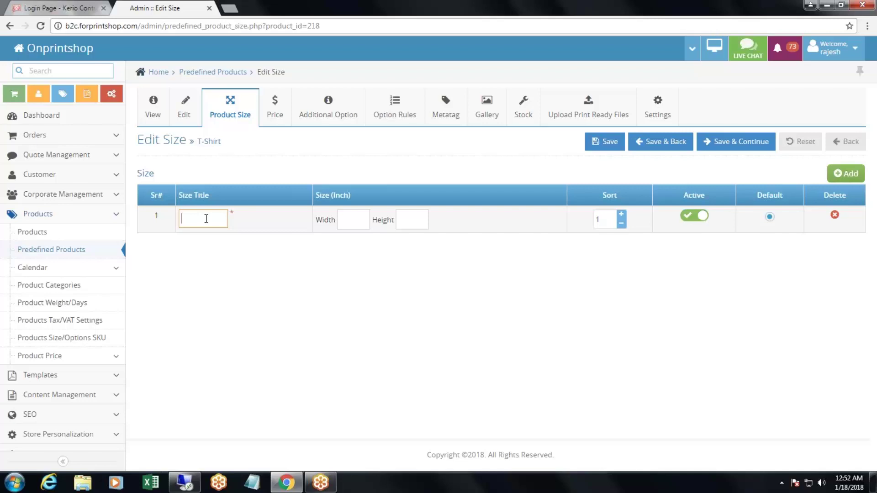
text($2)
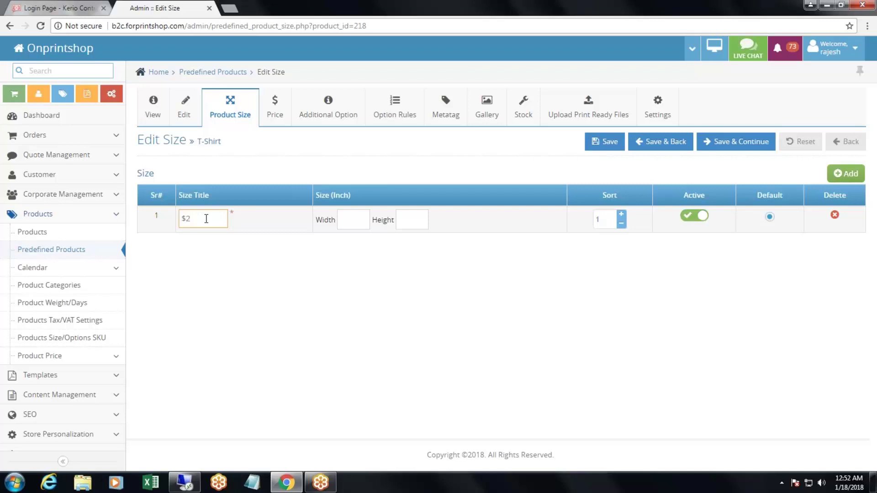
key(BackSpace)
key(BackSpace)
text(42)
click(349, 219)
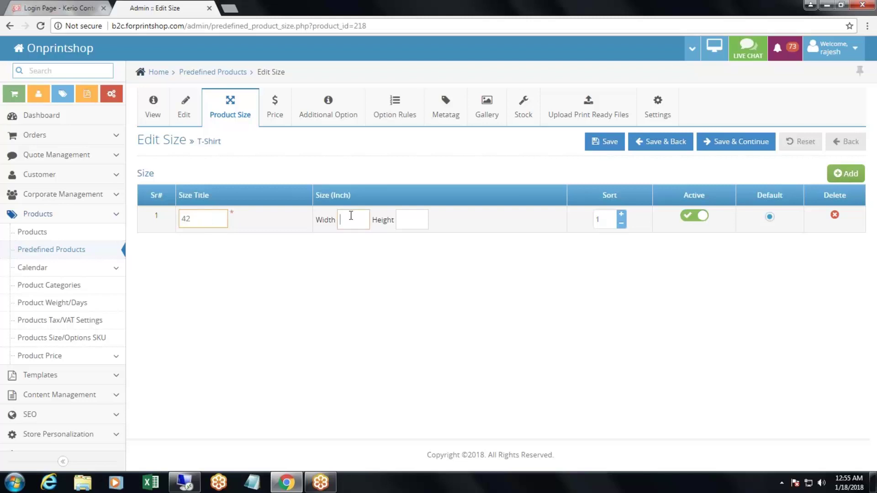
text(42)
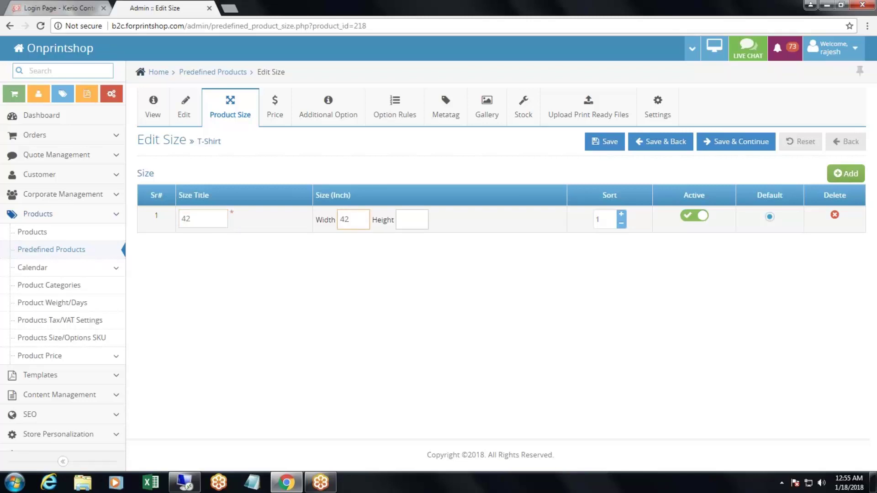
click(412, 219)
text(44)
- Add size XL with width 48 and height 50
key(Return)
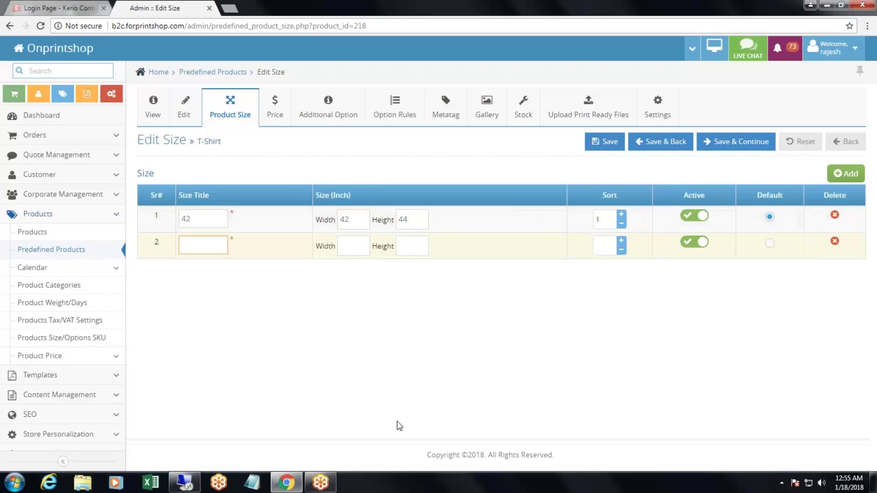
text(Xl)
key(BackSpace)
text(L)
click(351, 247)
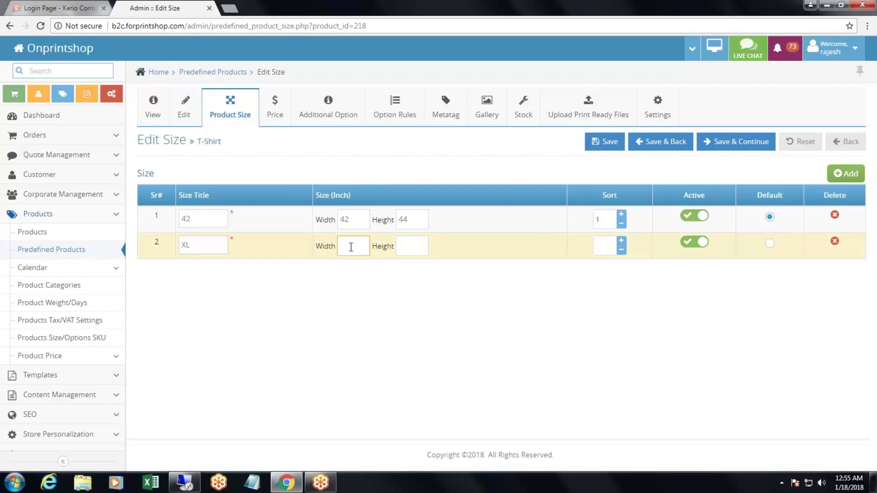
text(48)
click(410, 246)
text(50)
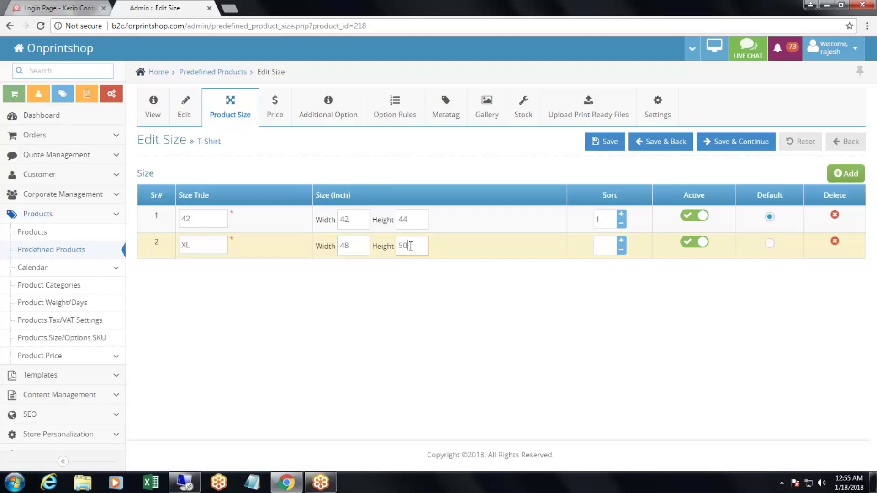
- Add size XXL with width 52 and height 54
click(846, 174)
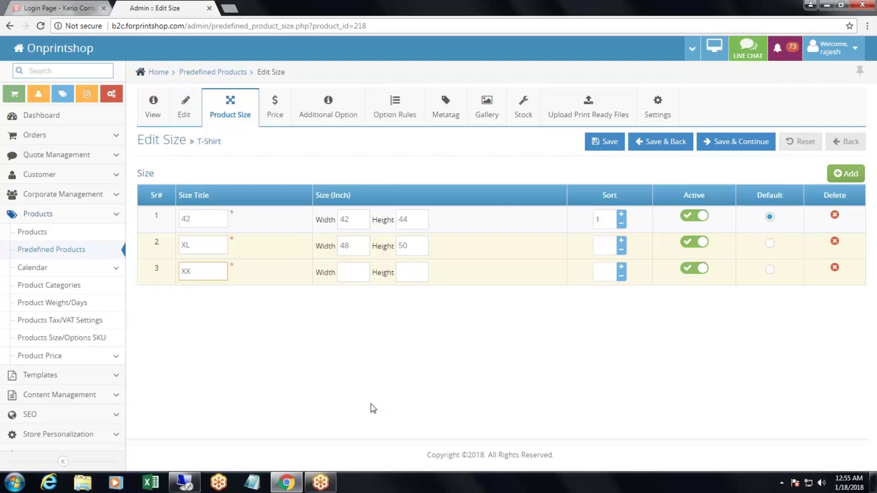
text(L)
click(365, 272)
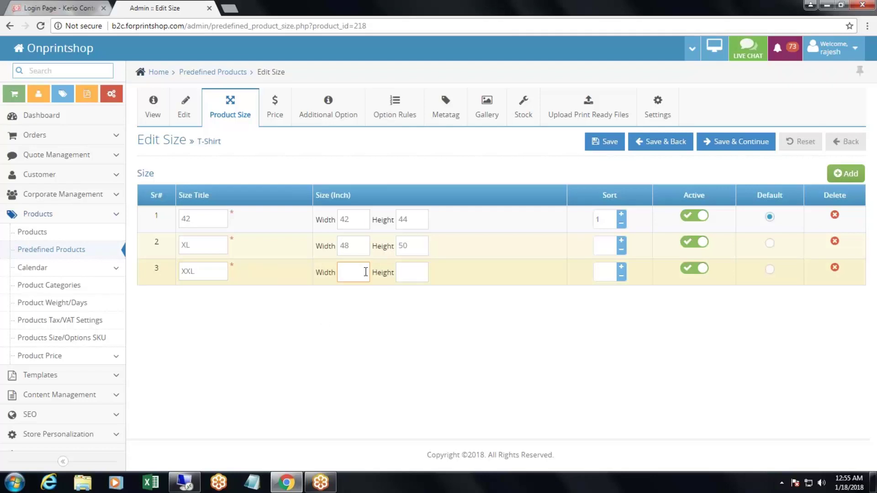
text(52)
click(402, 273)
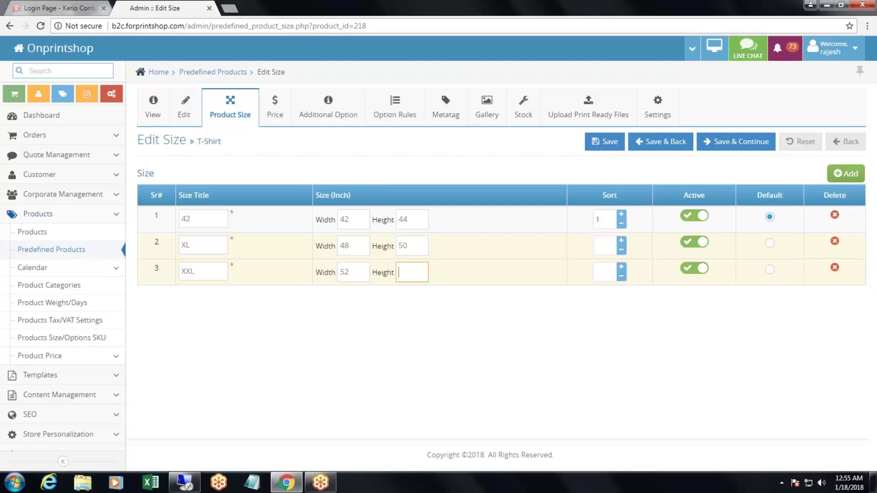
text(3)
key(BackSpace)
text(54)
- Set sort order 2 for XL and 3 for XXL, then save the sizes
click(622, 240)
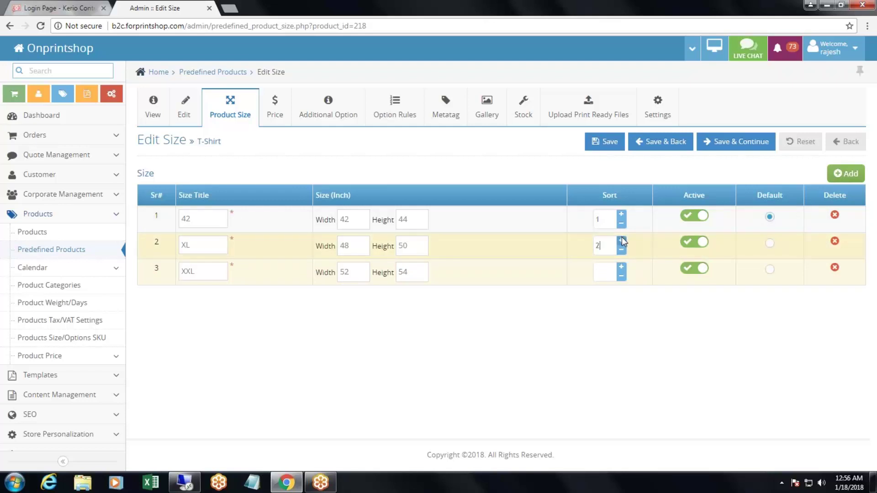
click(621, 239)
double_click(621, 267)
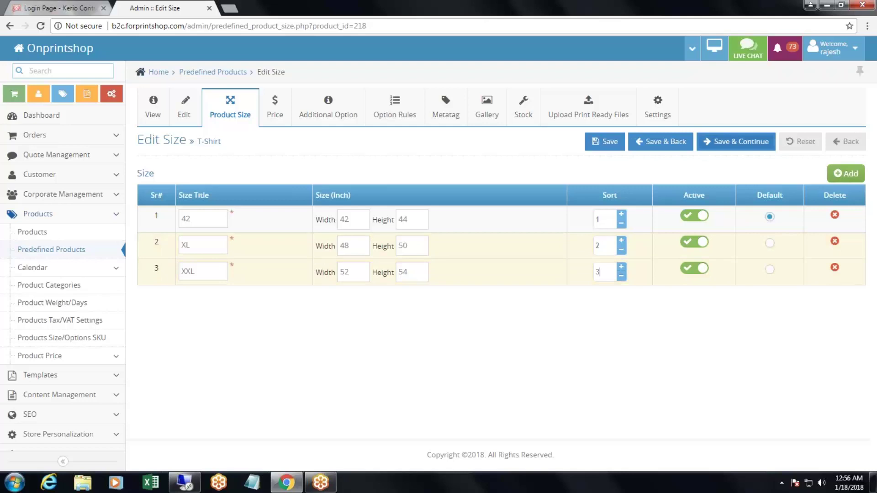
click(729, 142)
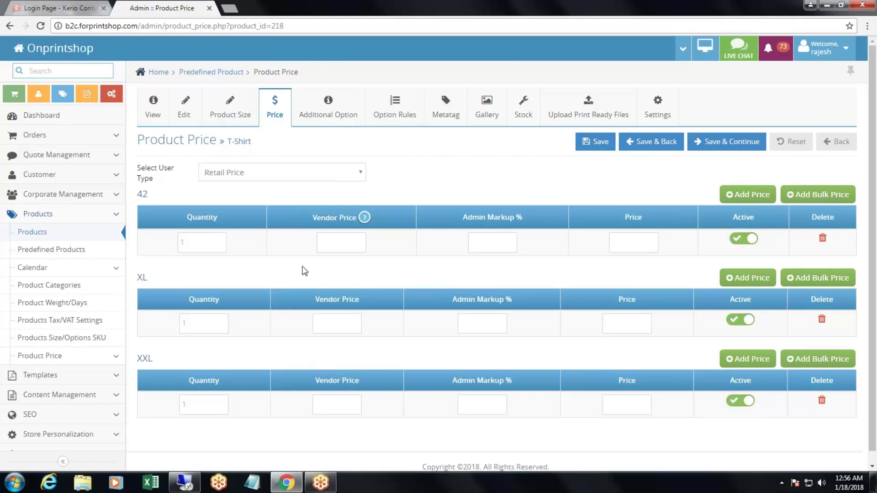
- Enter quantity 100 with prices 10, 20 and 30 for sizes 42, XL and XXL, and save
scroll(280, 315, down, 1)
click(200, 229)
text(100)
click(639, 230)
text(10)
click(624, 311)
text(20)
click(204, 392)
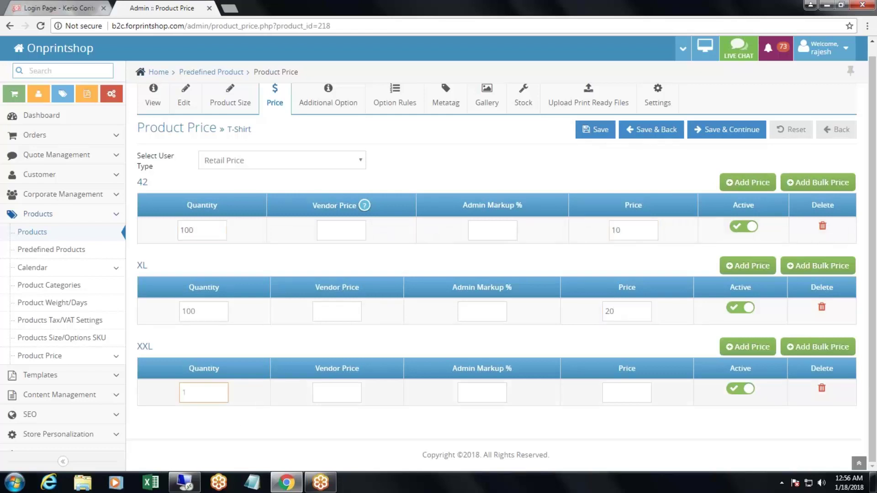
text(100)
click(635, 396)
text(30)
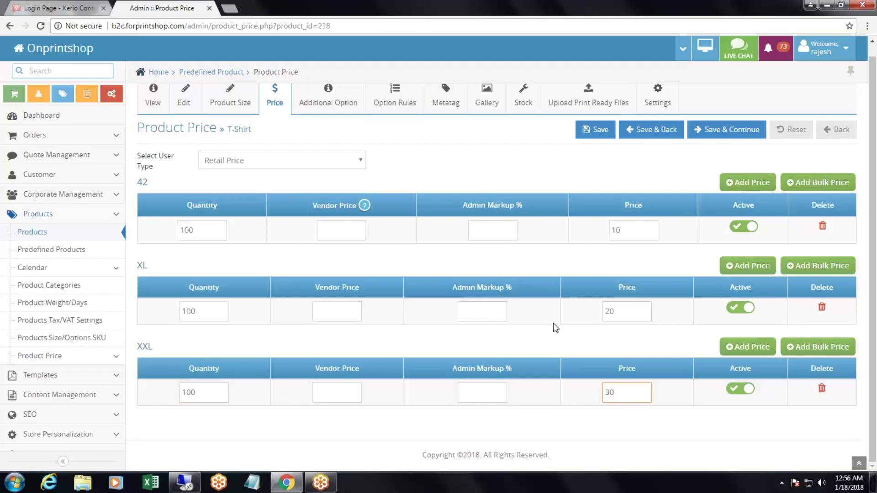
click(718, 132)
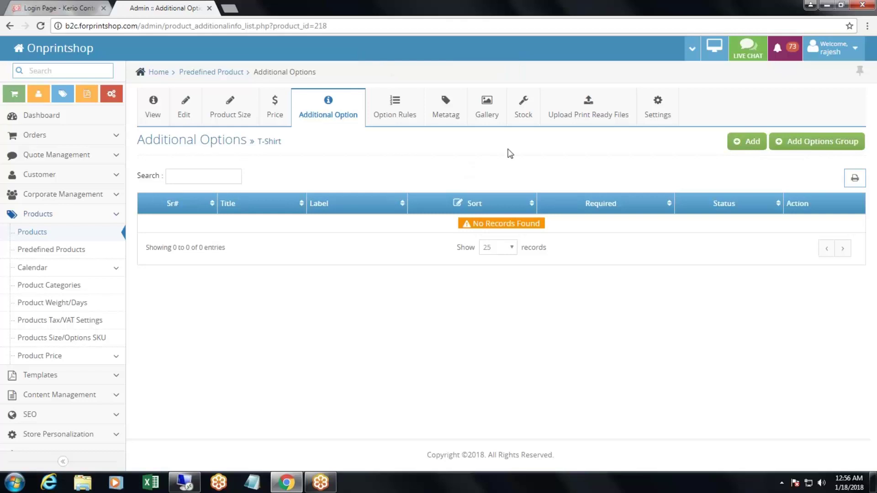
- Open the T-Shirt's Stock page and review the Stock Summary and Stock Add/Remove sections
click(523, 112)
click(520, 113)
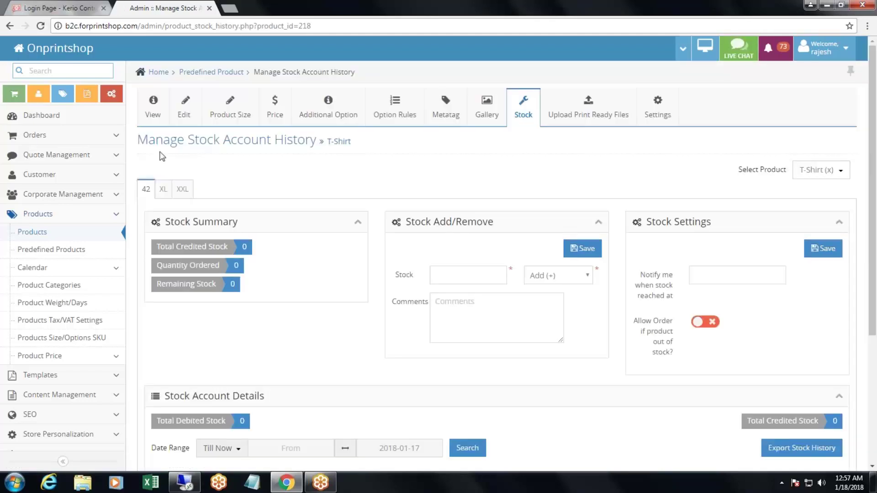
drag(145, 140, 311, 140)
click(310, 139)
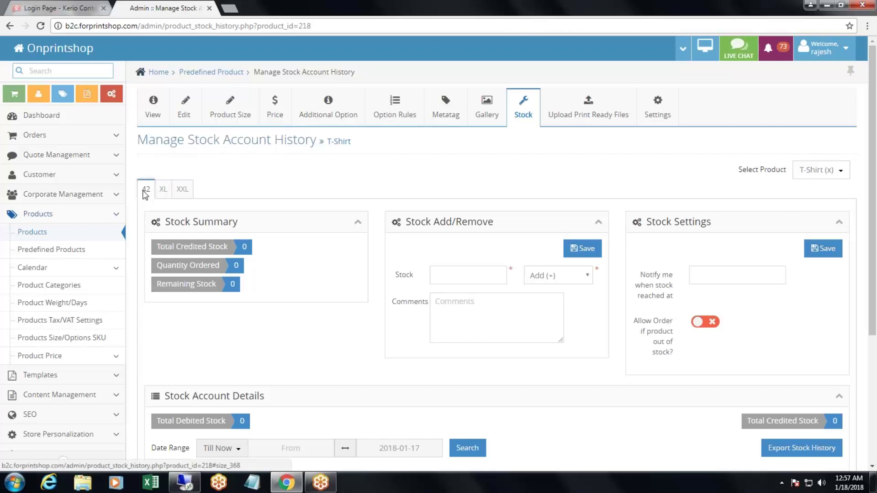
drag(165, 222, 230, 222)
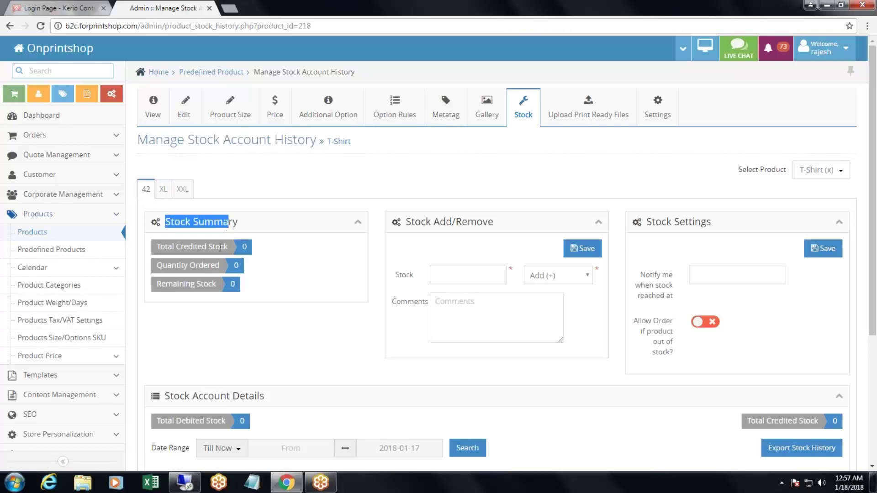
drag(167, 247, 289, 261)
click(292, 261)
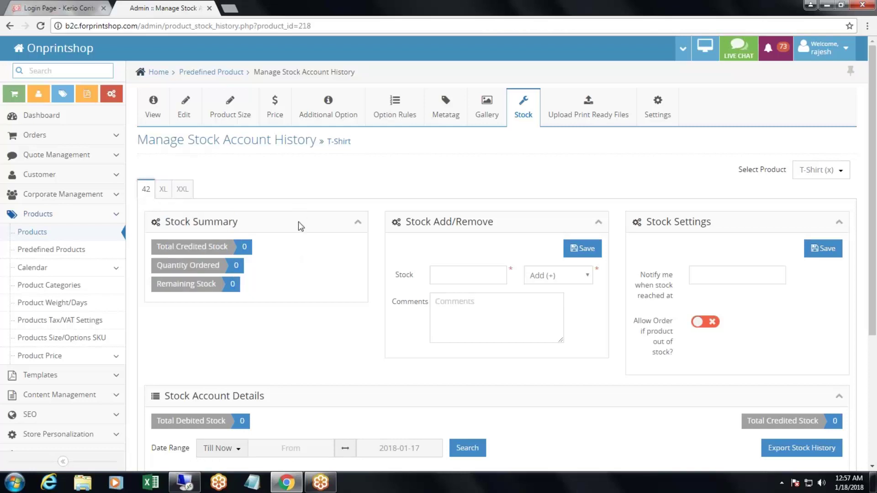
drag(408, 224, 495, 218)
click(494, 217)
- Add 5000 units of stock to size 42 with Add (+) selected and save
text(5)
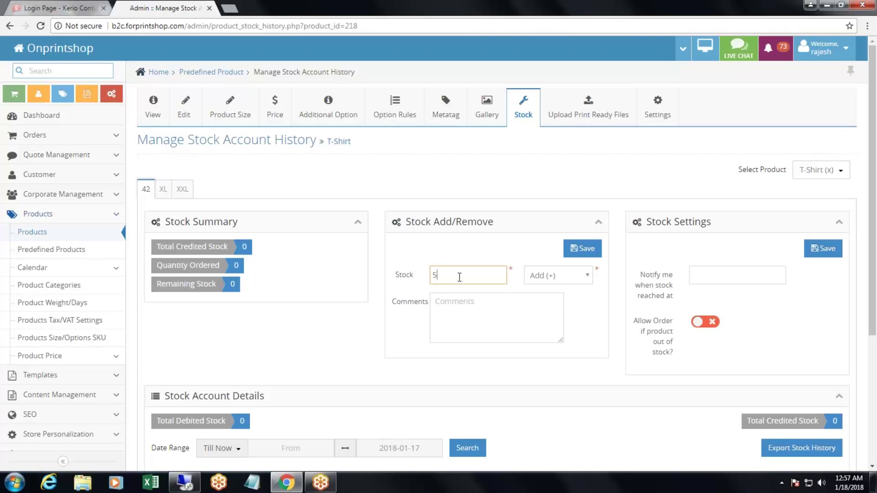
text(000)
click(555, 276)
click(547, 289)
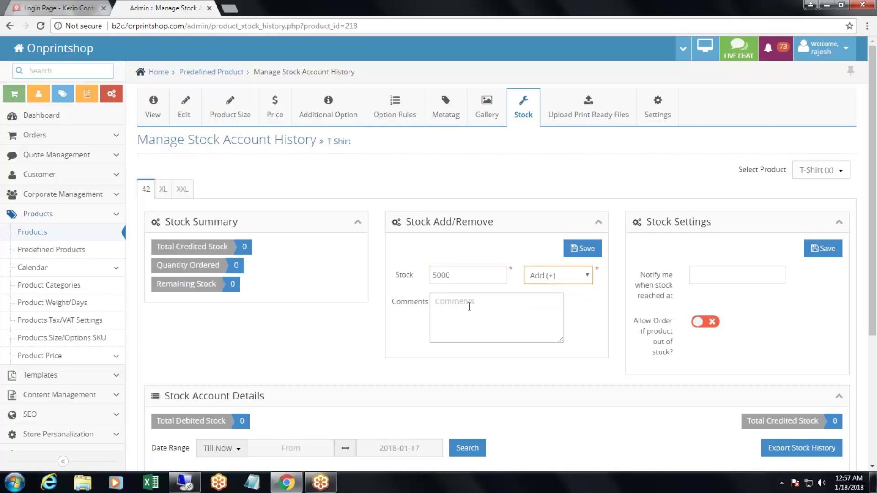
drag(392, 304, 427, 307)
click(516, 315)
click(574, 250)
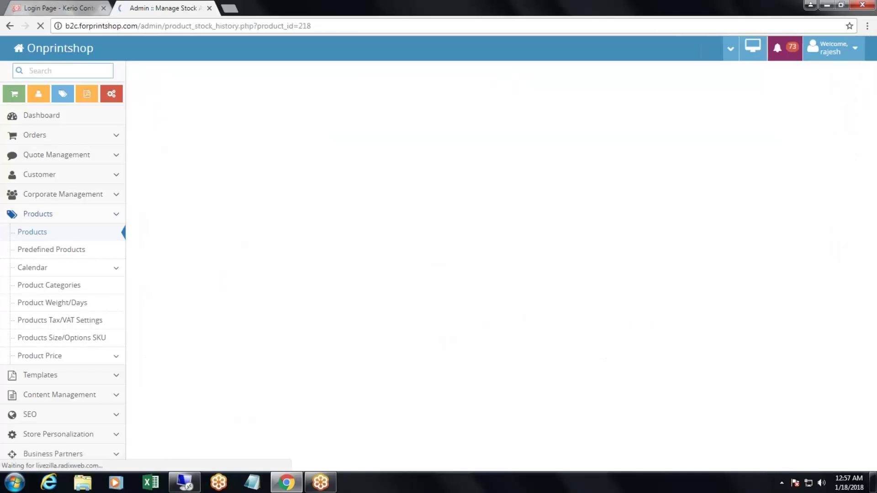
- Review the updated figures: 5000 credited, 5000 remaining, and the stock account details
drag(156, 247, 258, 248)
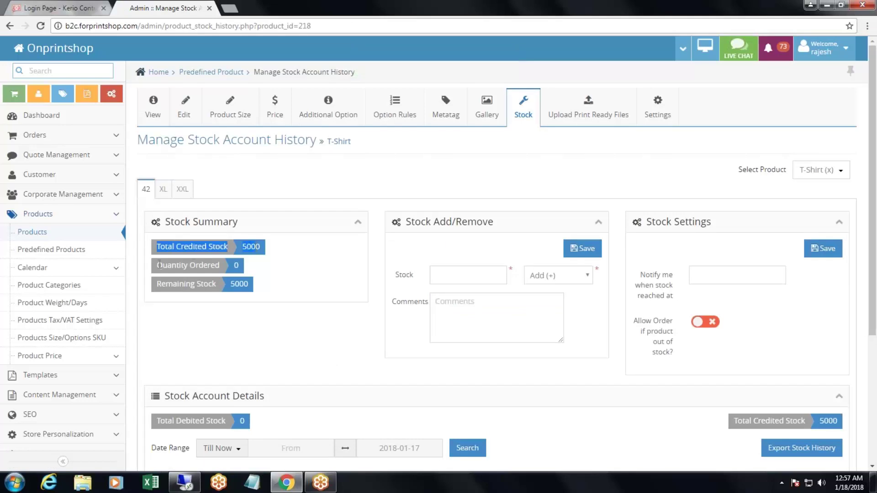
drag(157, 265, 203, 265)
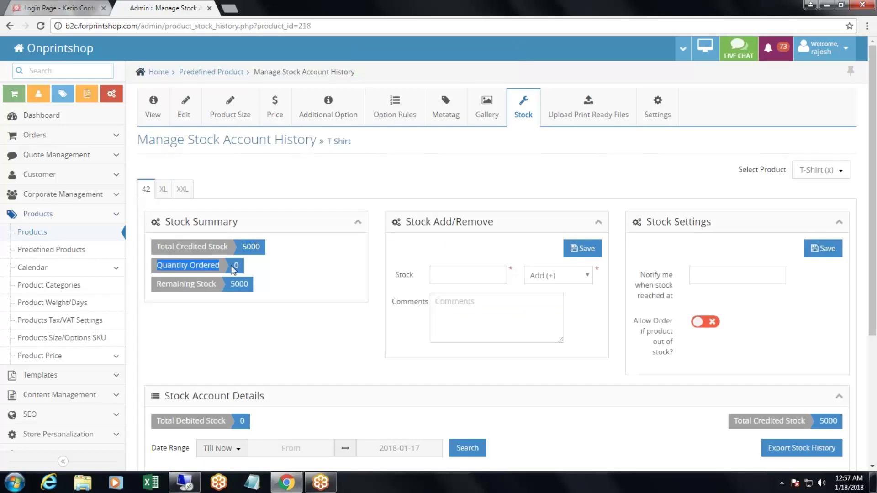
click(195, 267)
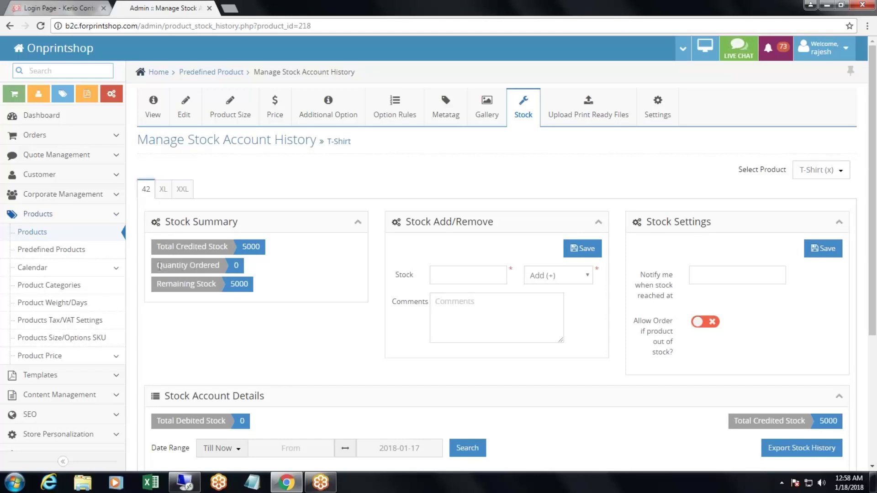
drag(156, 265, 233, 266)
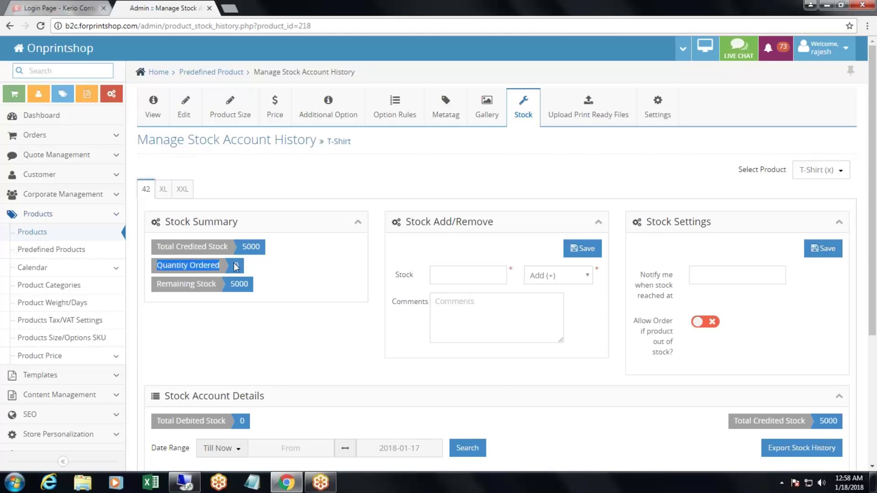
drag(155, 282, 242, 278)
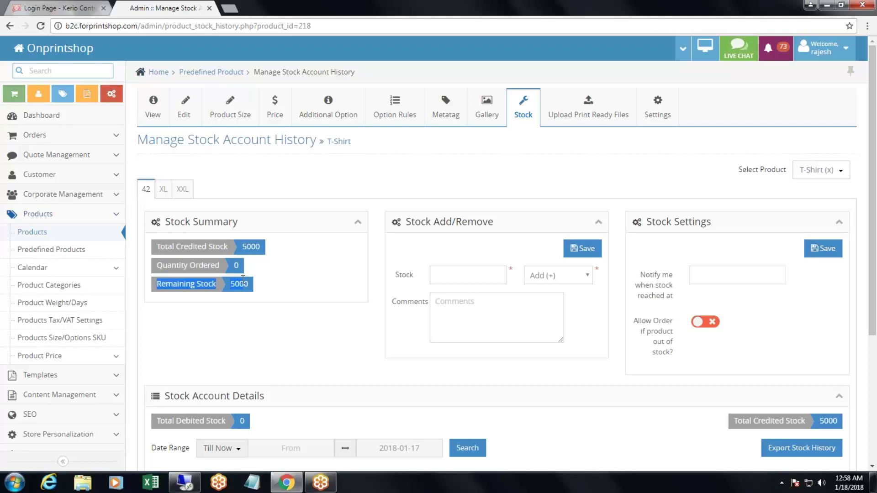
click(266, 283)
scroll(260, 292, down, 3)
drag(165, 233, 542, 321)
click(543, 321)
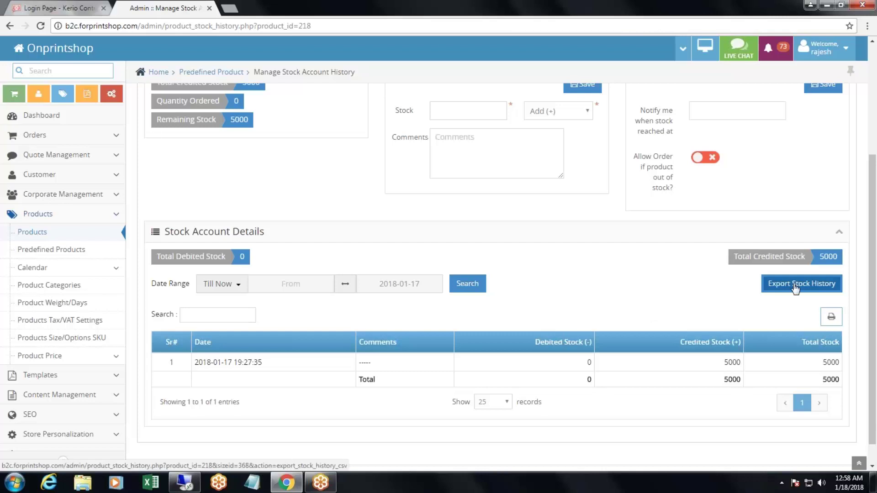
scroll(653, 301, up, 4)
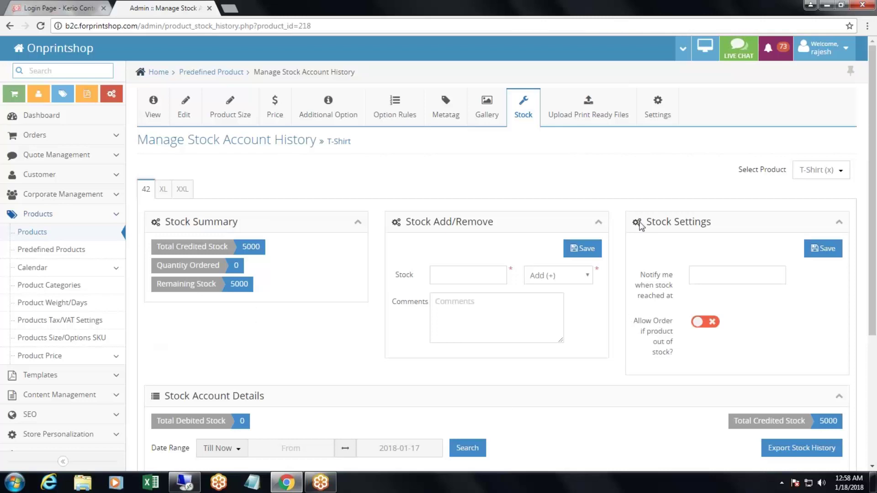
drag(640, 223, 711, 222)
- Enter 1000 as the low-stock notification threshold and save
drag(242, 247, 260, 247)
click(731, 275)
text(1000)
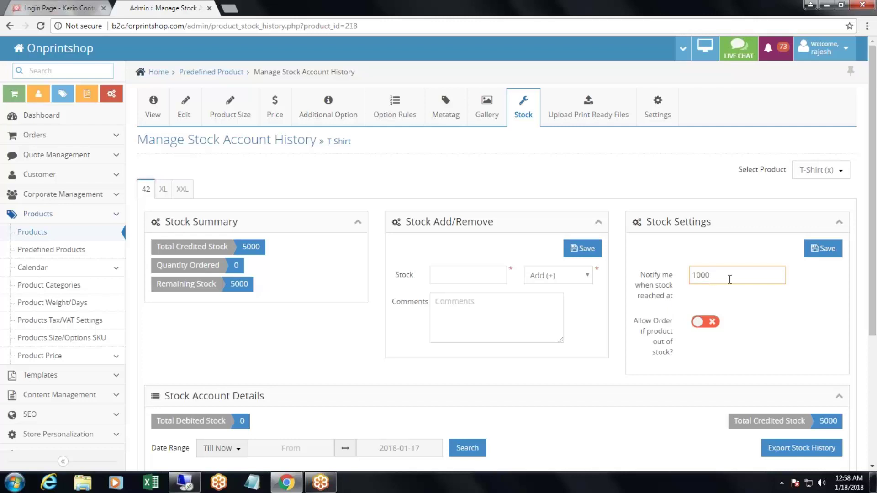
click(822, 249)
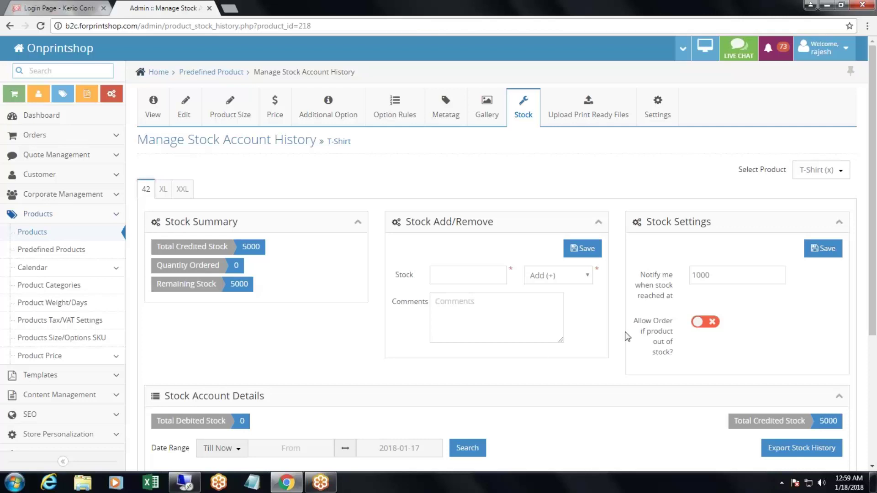
- Turn on Allow Order when out of stock and save the stock settings
drag(635, 324, 677, 343)
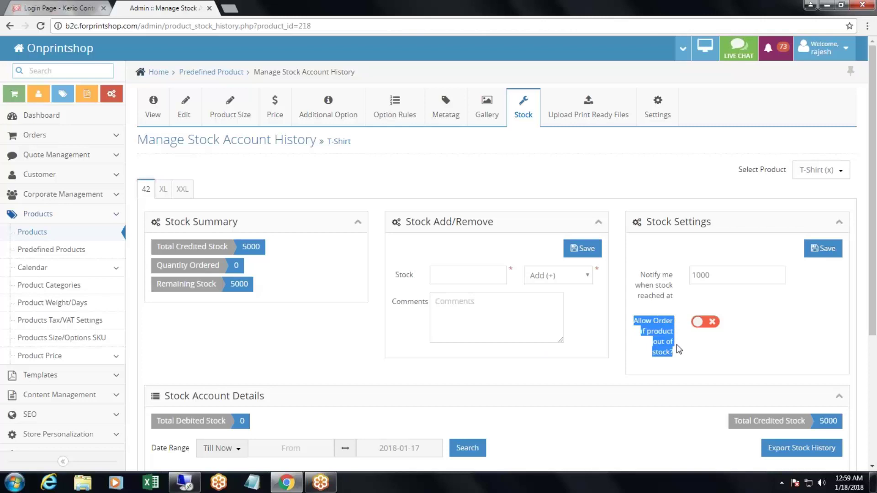
click(679, 355)
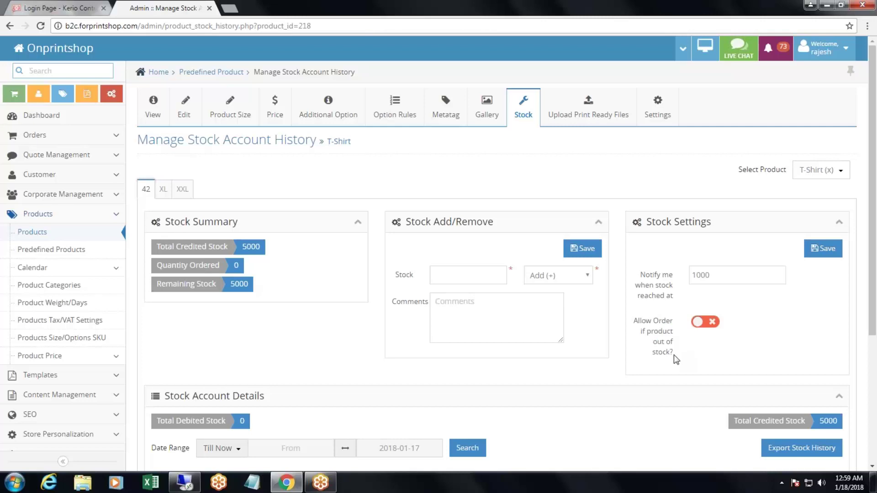
click(712, 322)
click(822, 249)
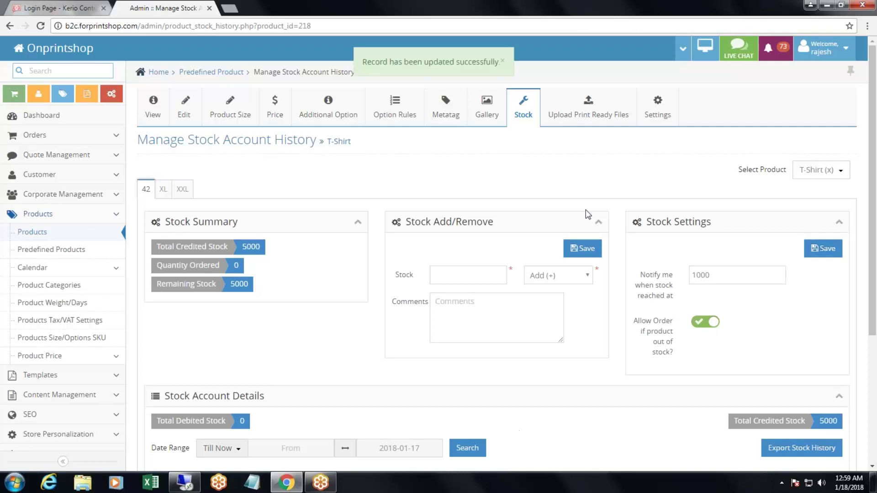
- Credit 4500 units of stock to the XL size and save
click(163, 189)
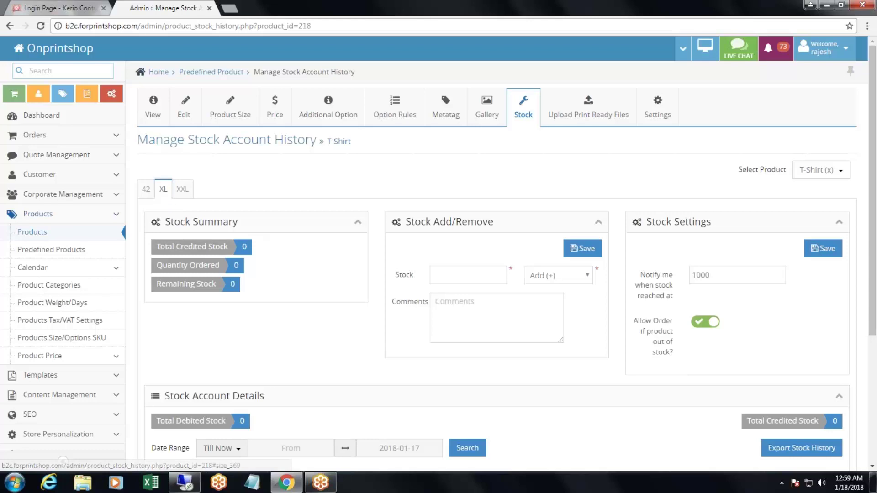
click(454, 280)
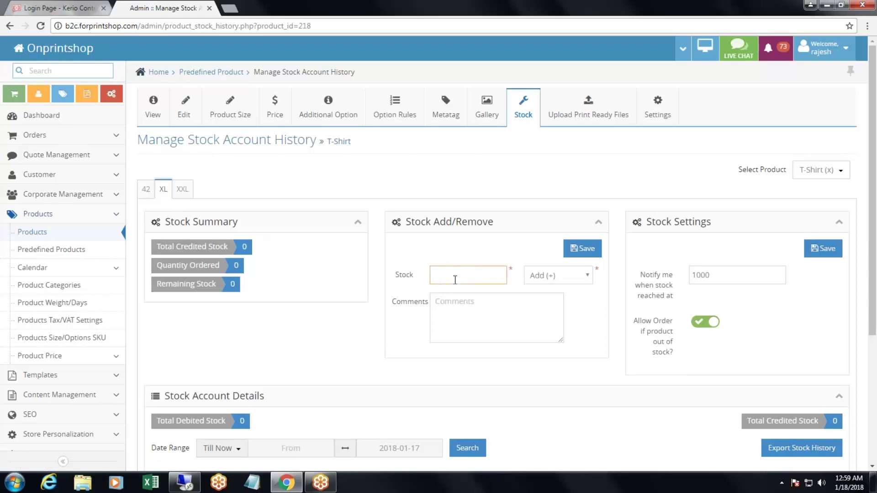
text(4500)
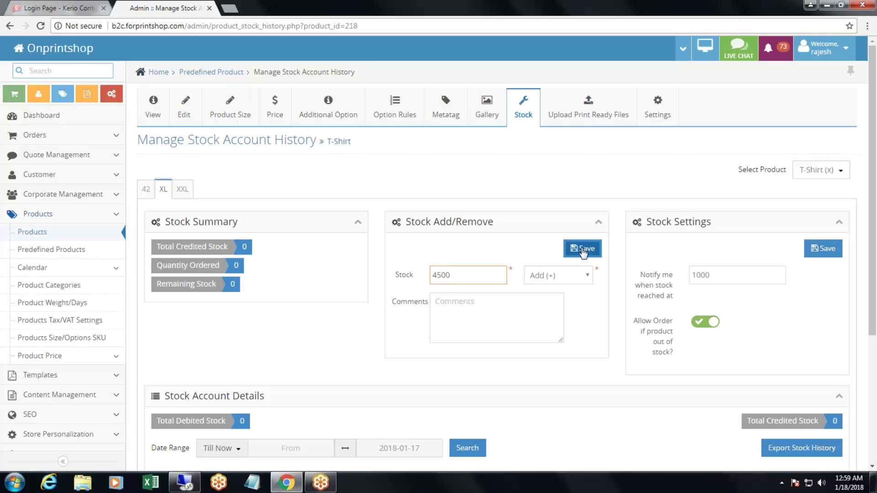
click(582, 249)
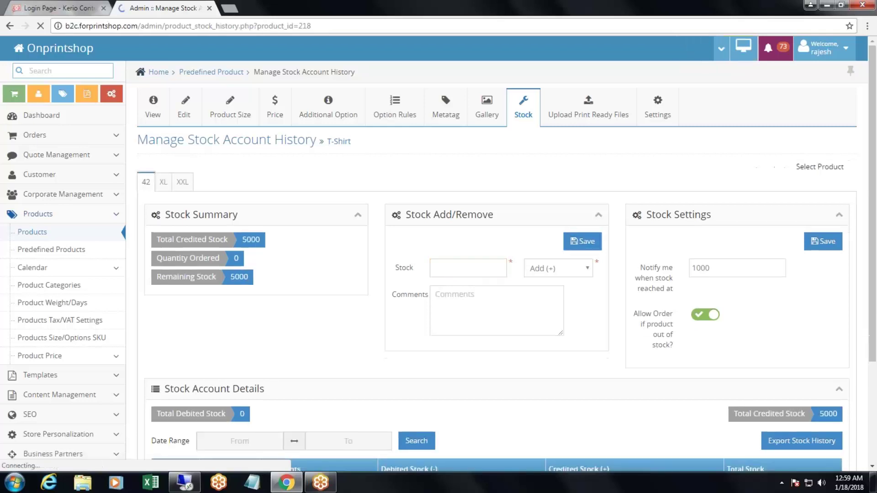
drag(168, 246, 260, 247)
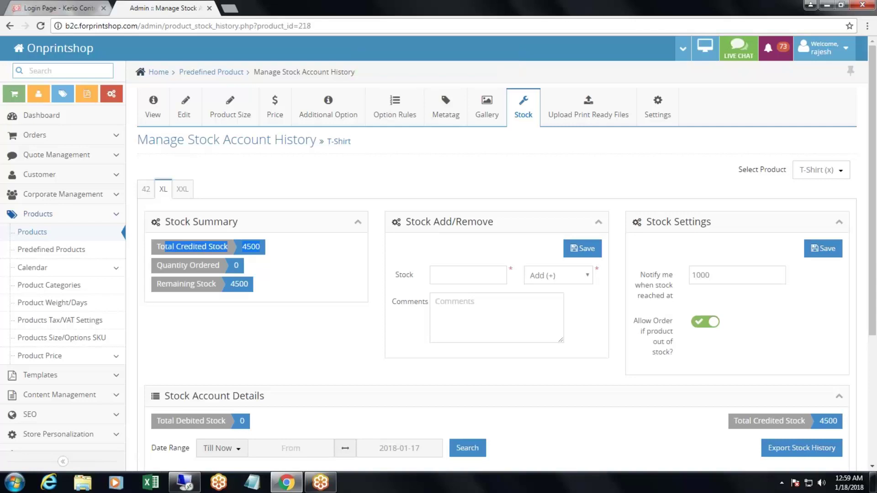
- Credit 6000 units to the XXL size, save, and check its totals
click(186, 192)
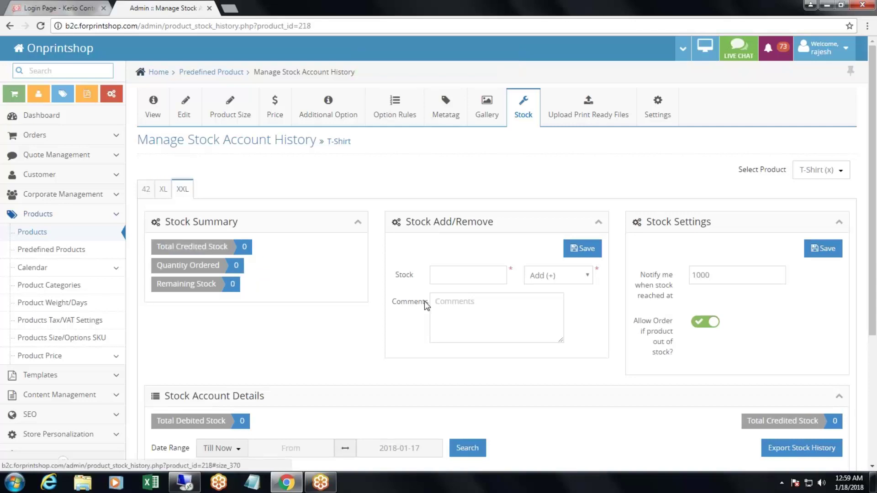
click(477, 276)
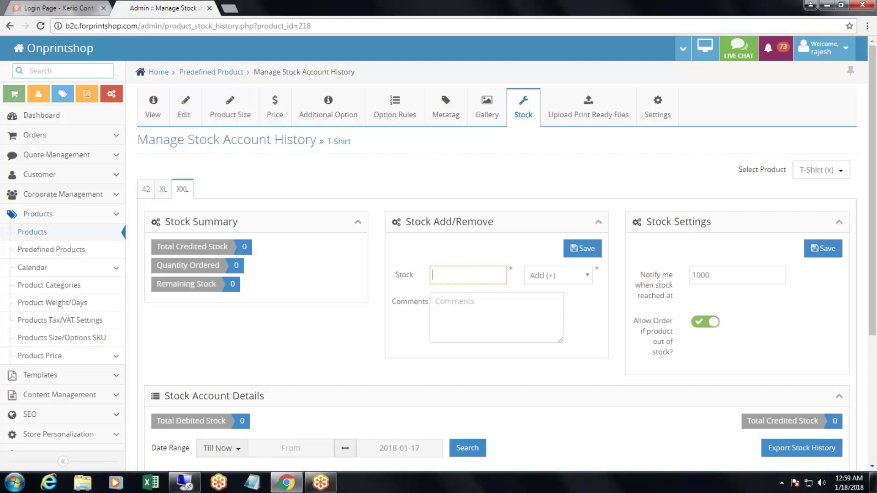
text(6)
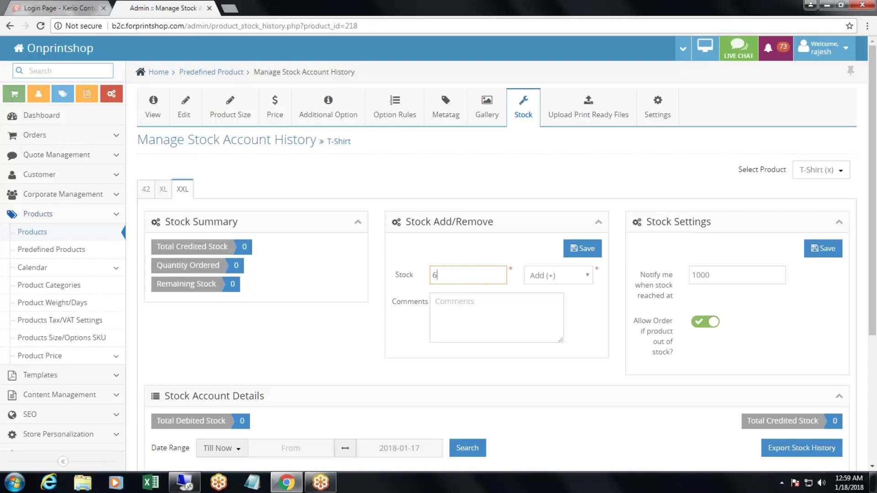
text(000)
click(584, 250)
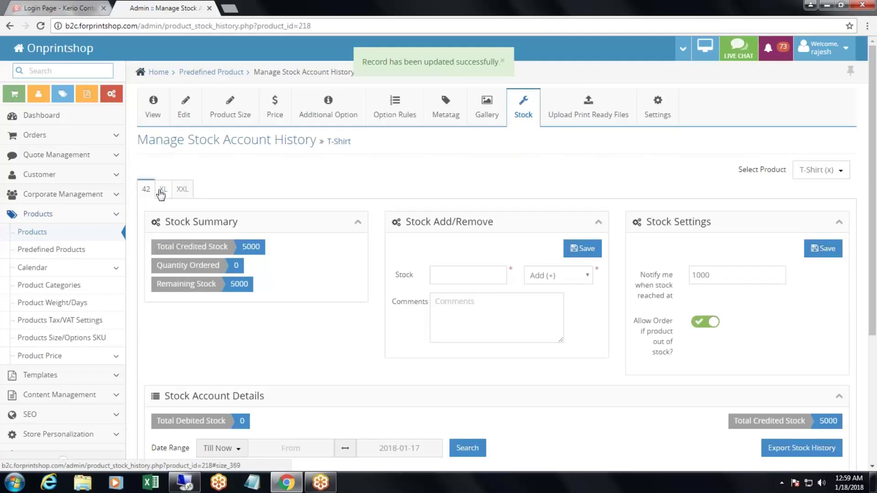
click(182, 189)
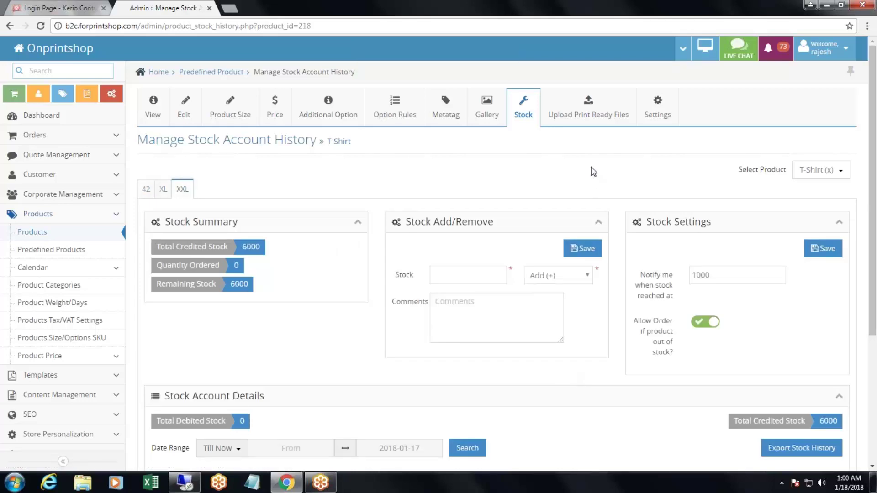
- Open Upload Print Ready Files and review the 42, XL and XXL size rows
click(583, 111)
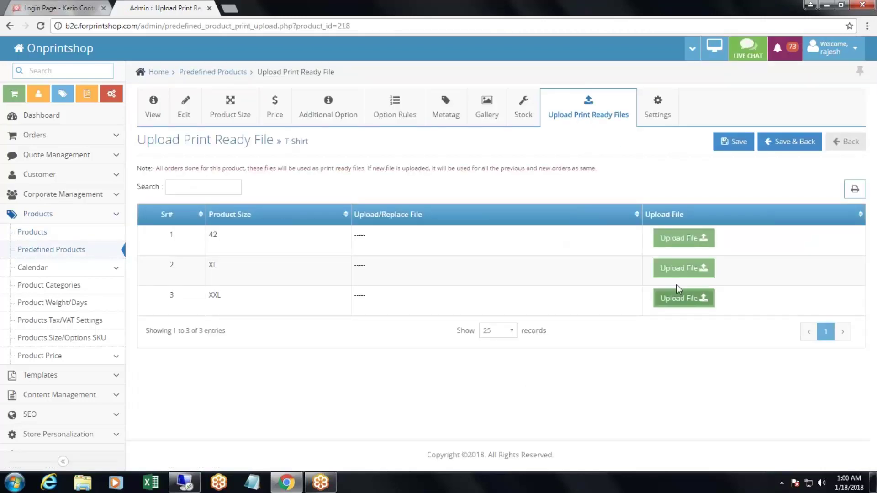
double_click(213, 235)
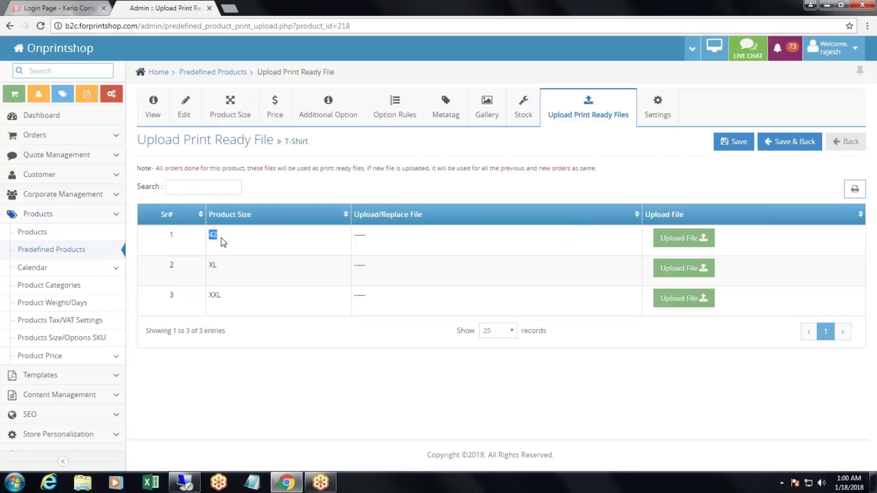
double_click(213, 264)
double_click(215, 296)
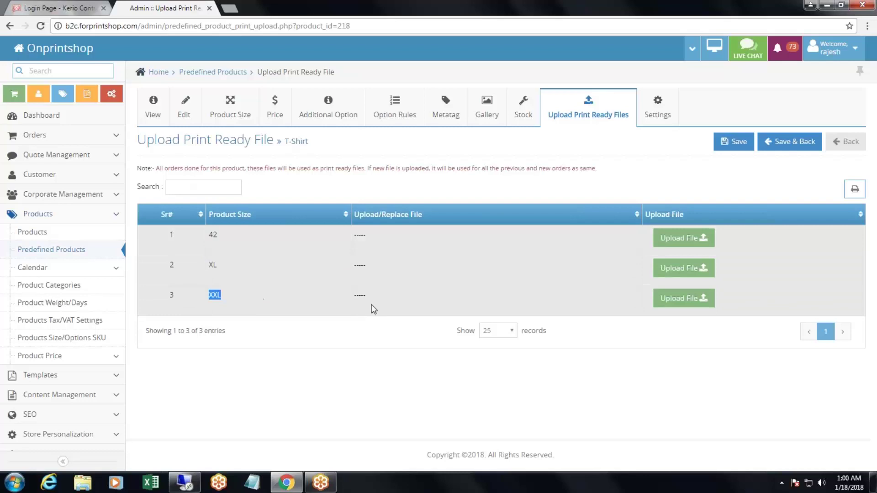
click(417, 267)
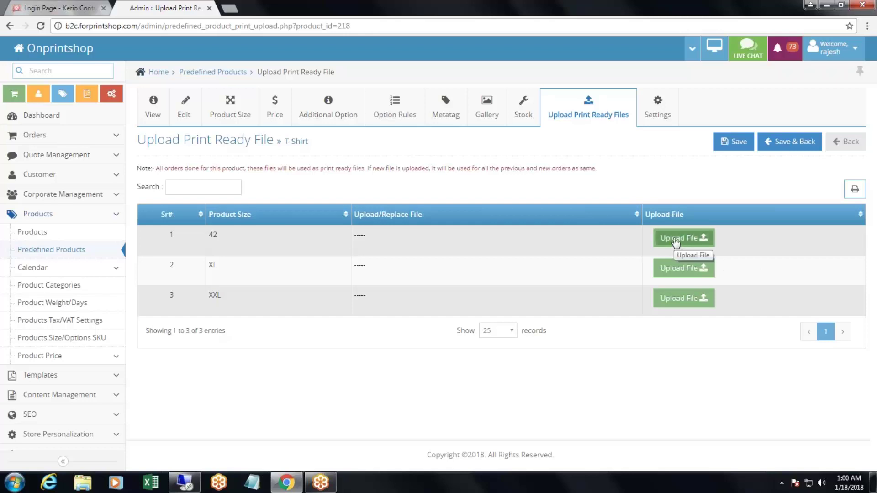
- Look through the T-Shirt predefined product's settings
click(656, 111)
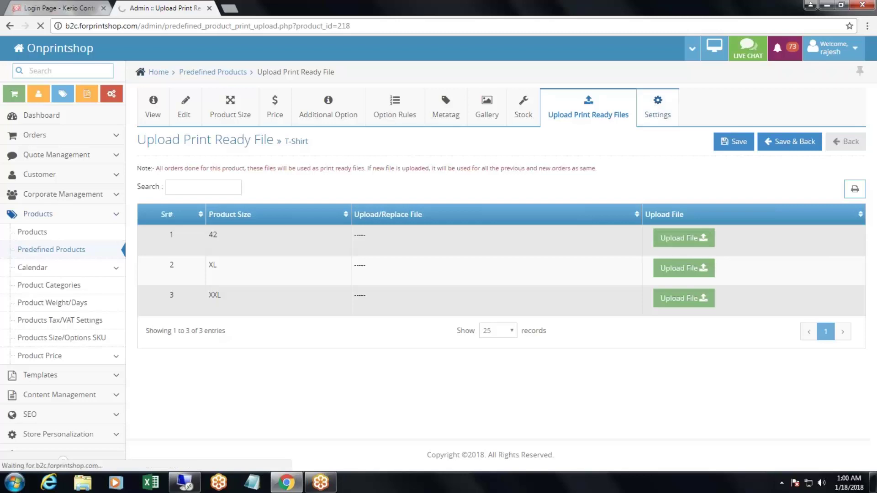
scroll(540, 258, down, 1)
scroll(539, 256, down, 1)
scroll(538, 254, up, 3)
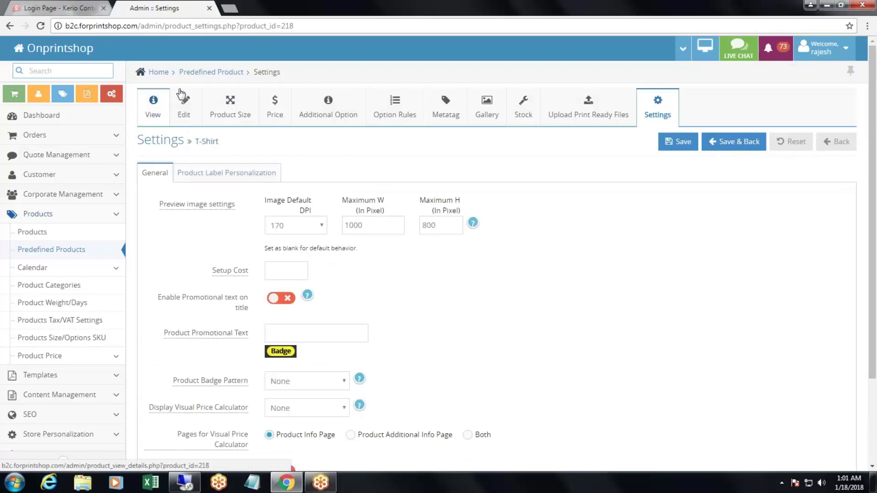
- Find Card Holder in the Predefined Products list, then show the storefront Corporate Gifts page
click(60, 250)
scroll(503, 274, down, 8)
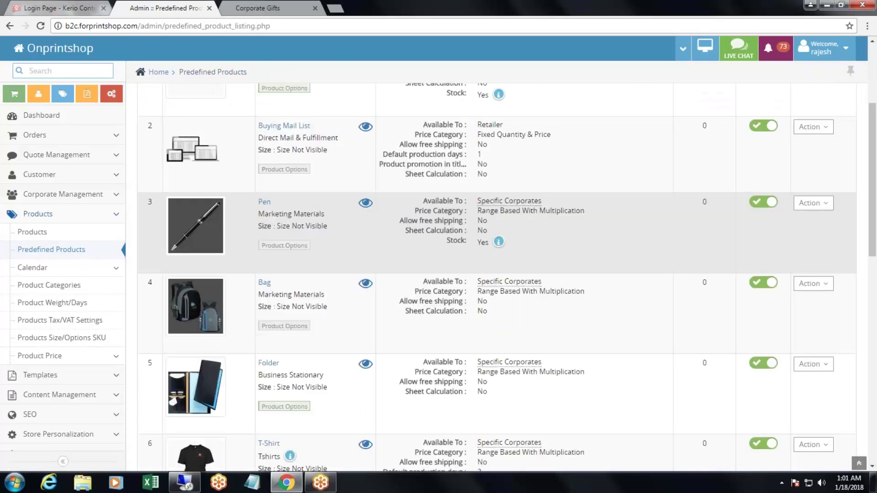
scroll(331, 276, down, 8)
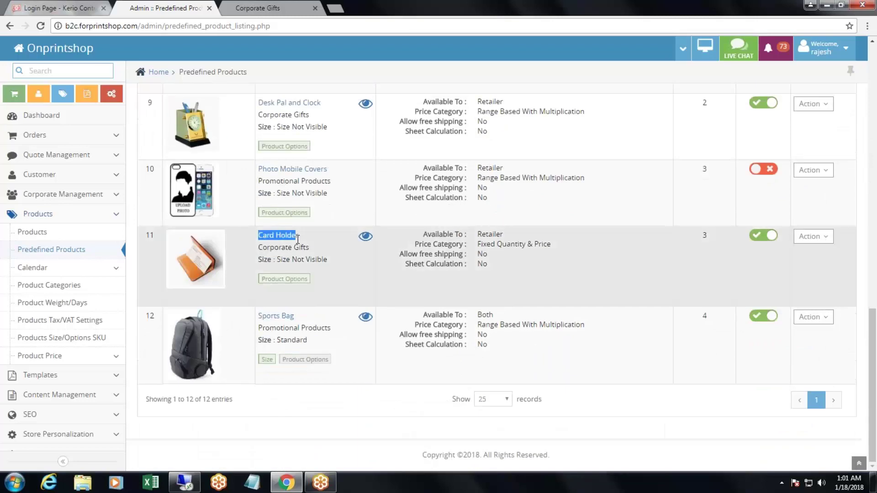
drag(258, 102, 323, 102)
click(323, 102)
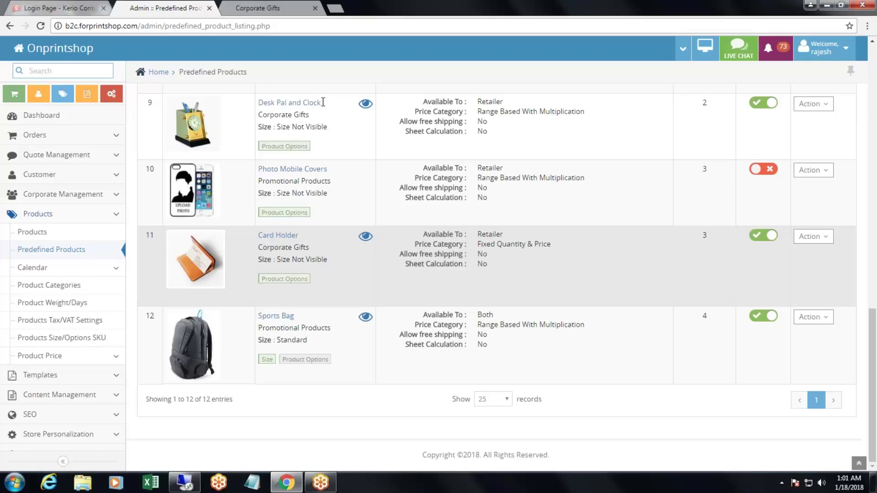
click(249, 10)
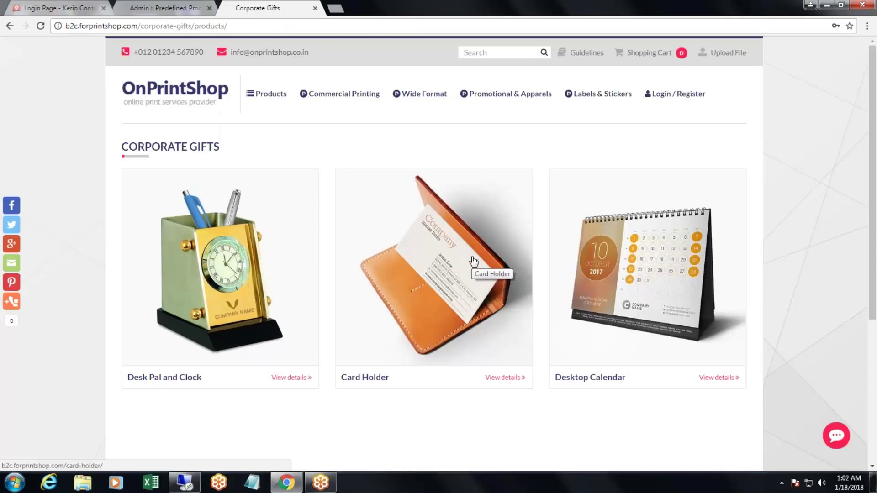
- Open the Card Holder product page and set its quantity and Black colour
click(456, 260)
scroll(419, 265, down, 3)
scroll(423, 310, up, 1)
scroll(401, 252, up, 3)
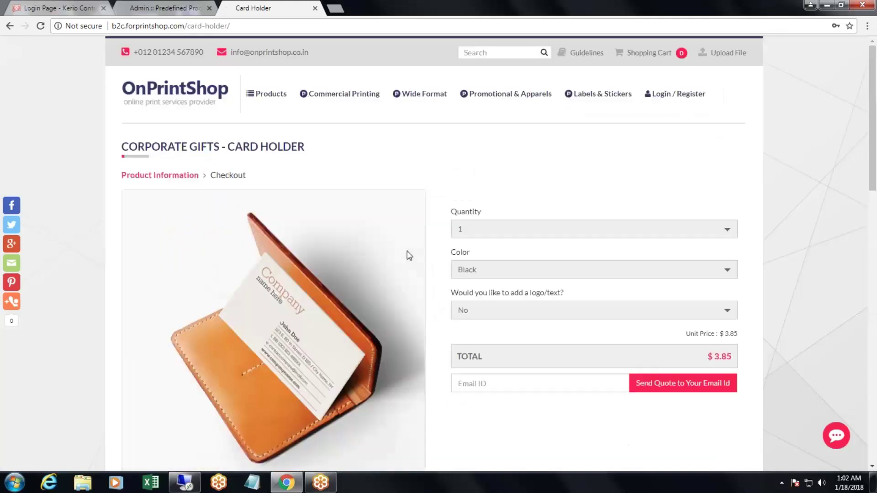
click(505, 233)
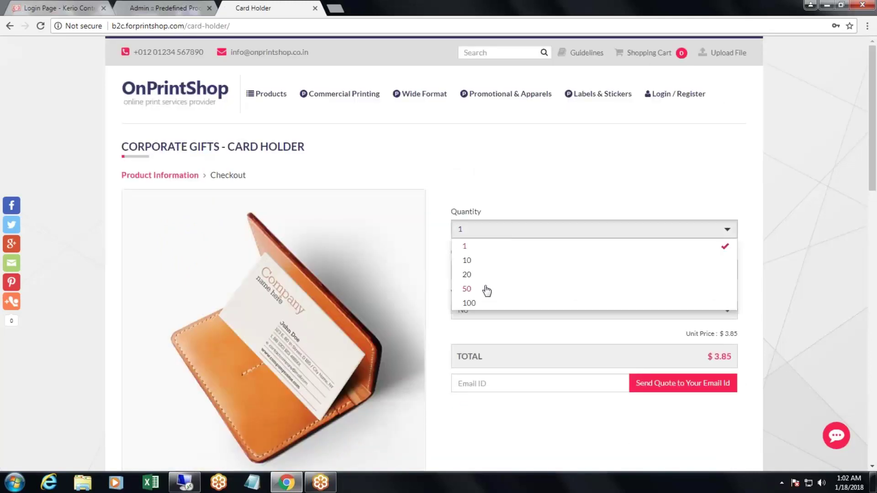
click(481, 302)
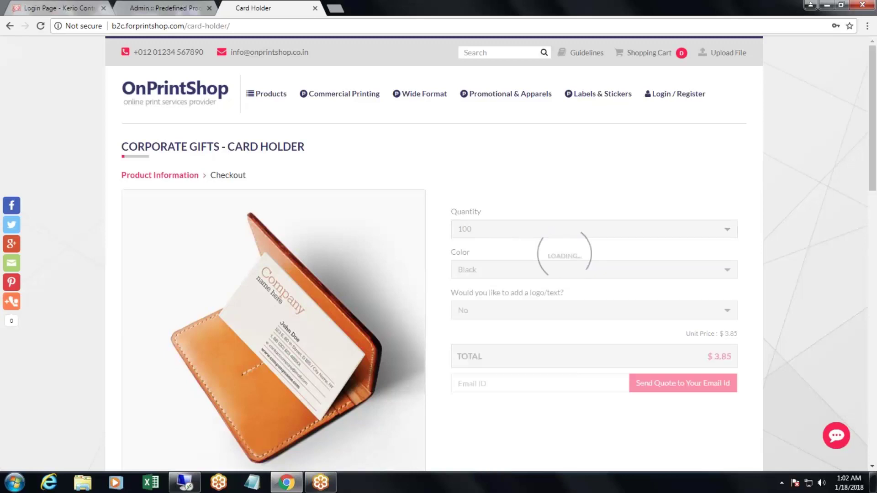
click(481, 271)
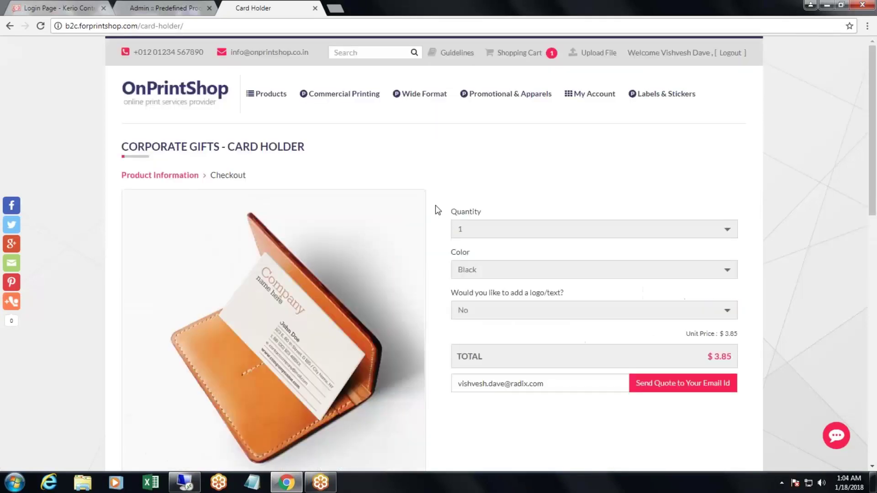
scroll(466, 223, down, 4)
scroll(502, 229, up, 1)
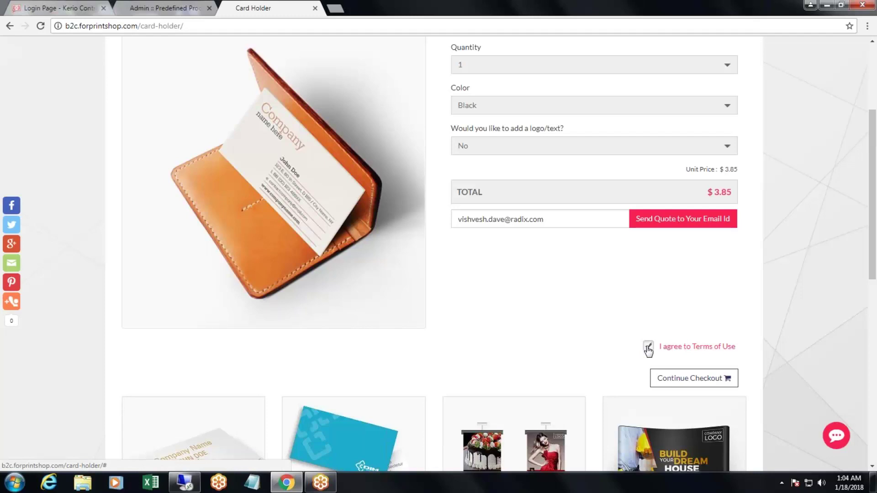
- Continue checkout with the Card Holder and review the $40.87 order summary
click(683, 381)
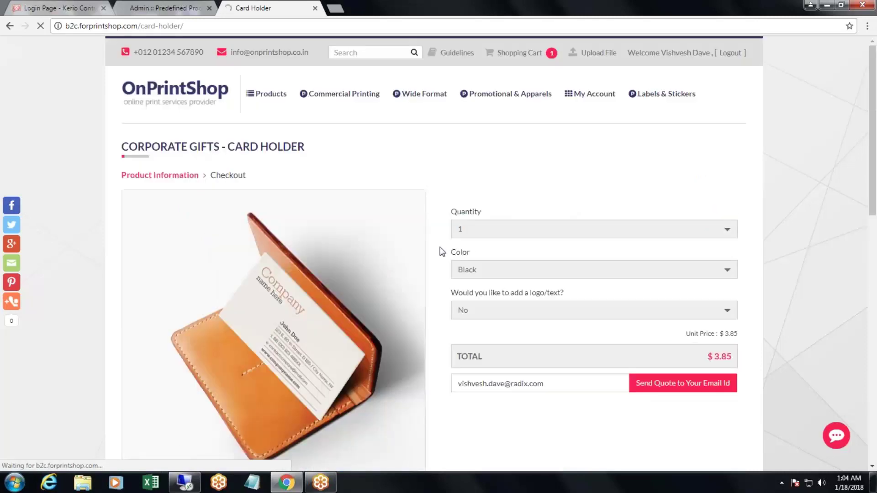
scroll(461, 283, down, 2)
scroll(459, 280, down, 3)
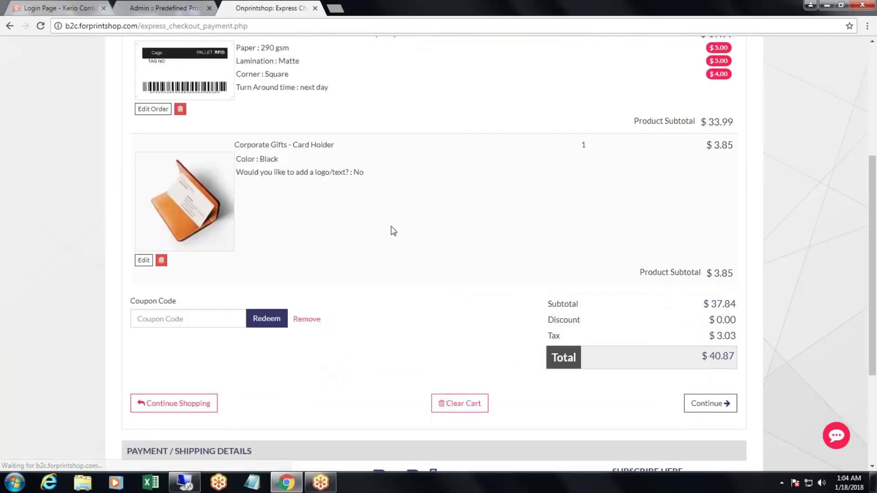